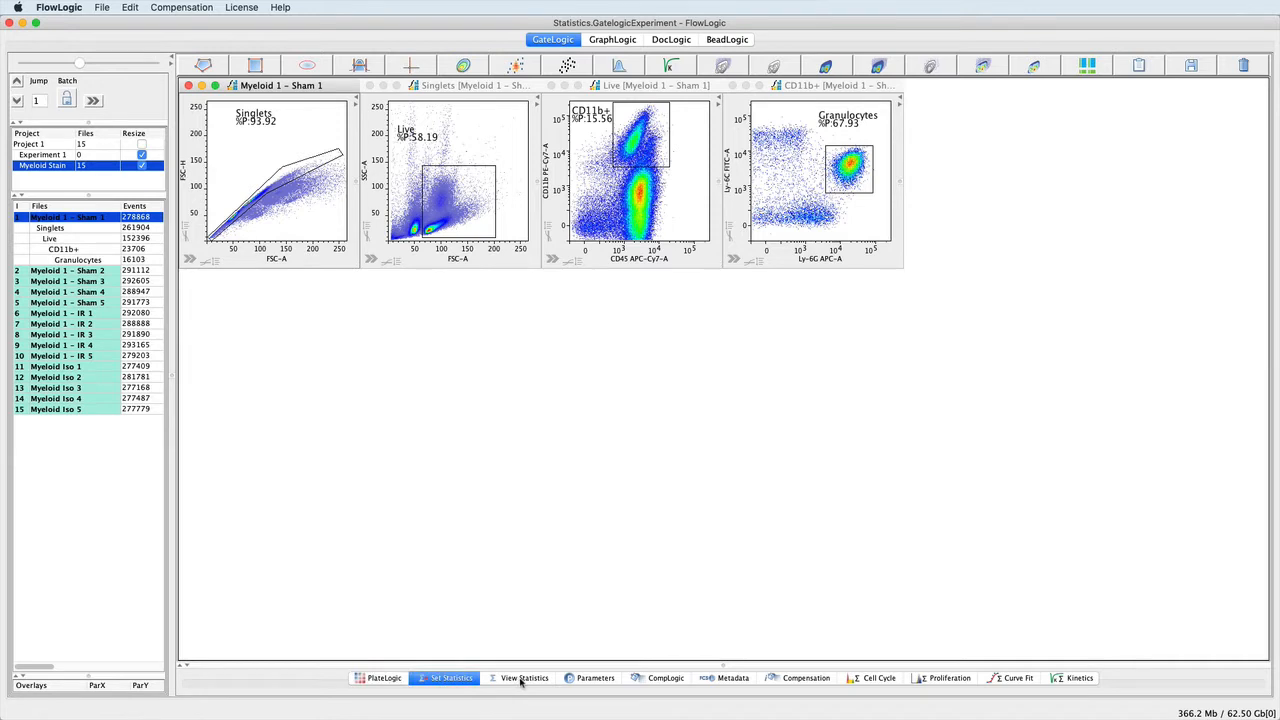
Open the statistics setup, enlarge its pane, and widen the file list to show the %Parent and %Total columns.
left_click(520, 681)
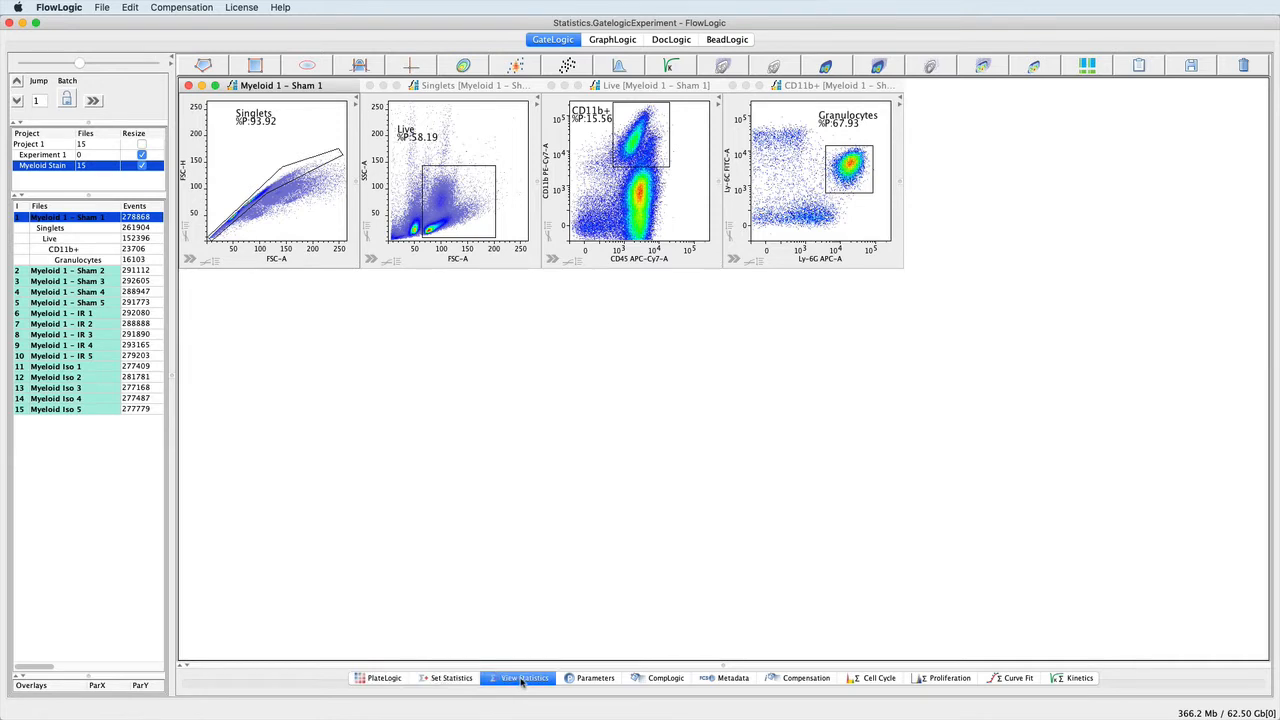
left_click(453, 680)
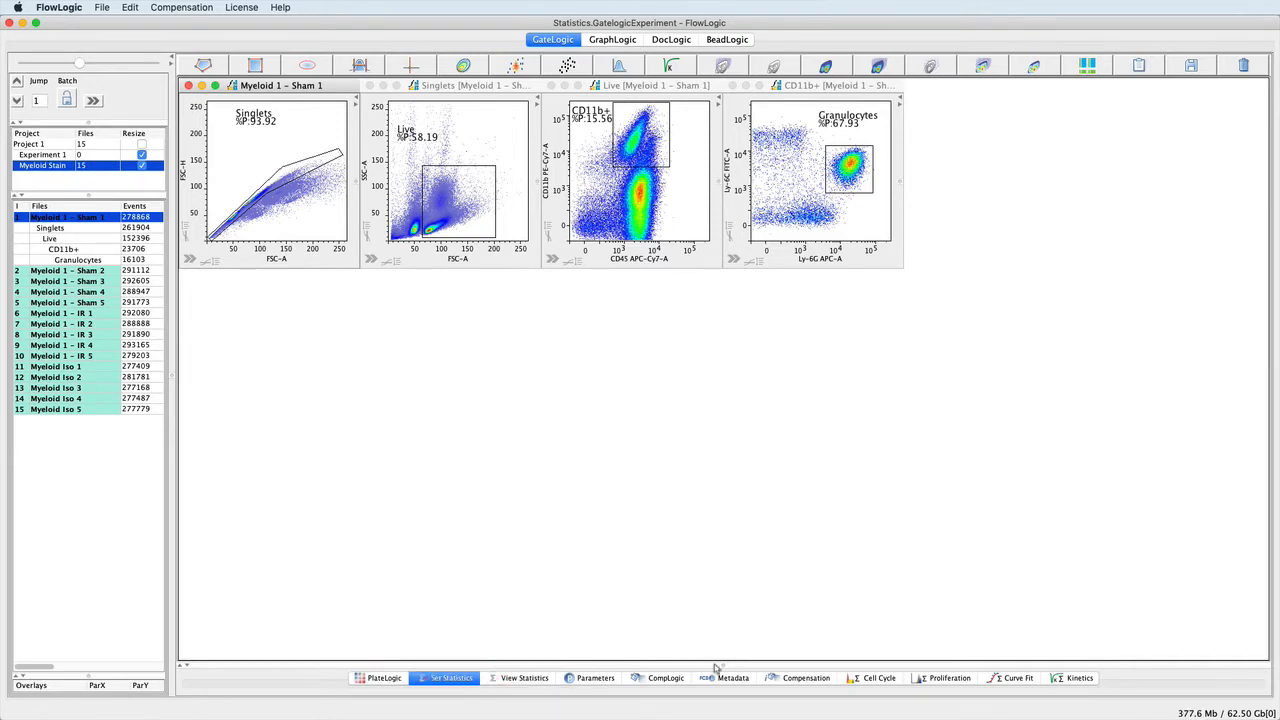
left_click_drag(716, 665, 685, 315)
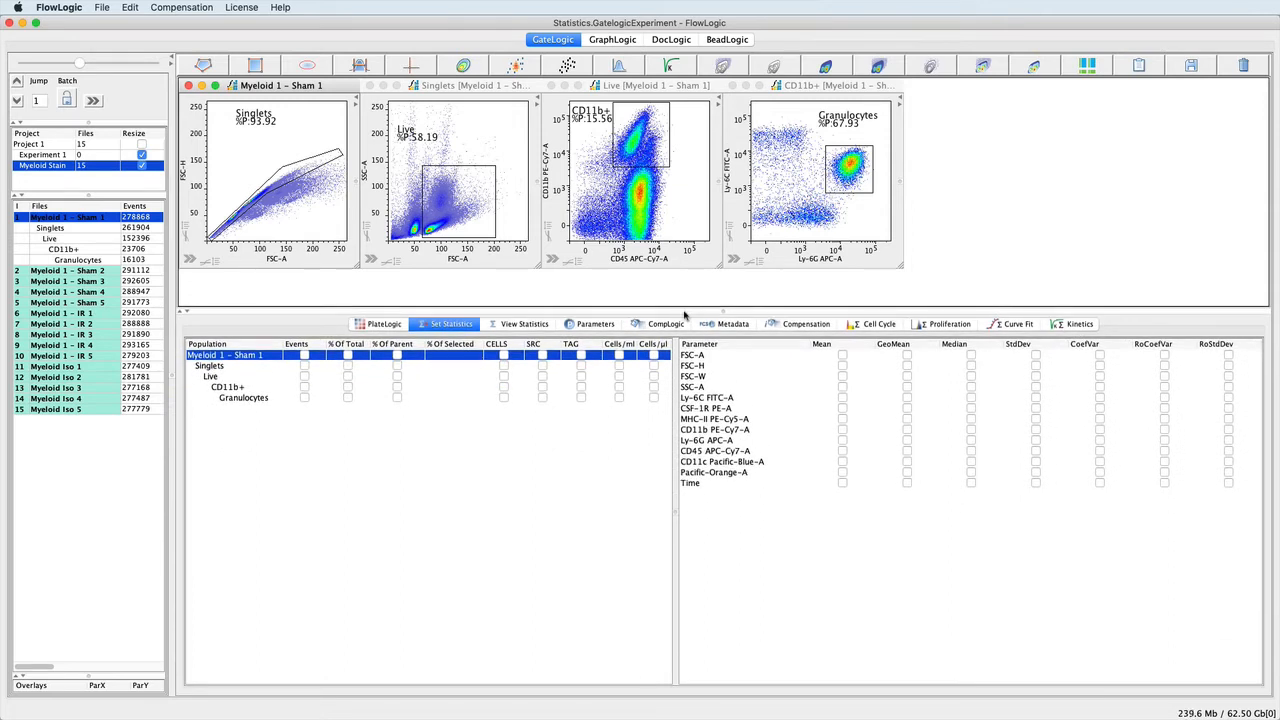
left_click_drag(172, 383, 258, 393)
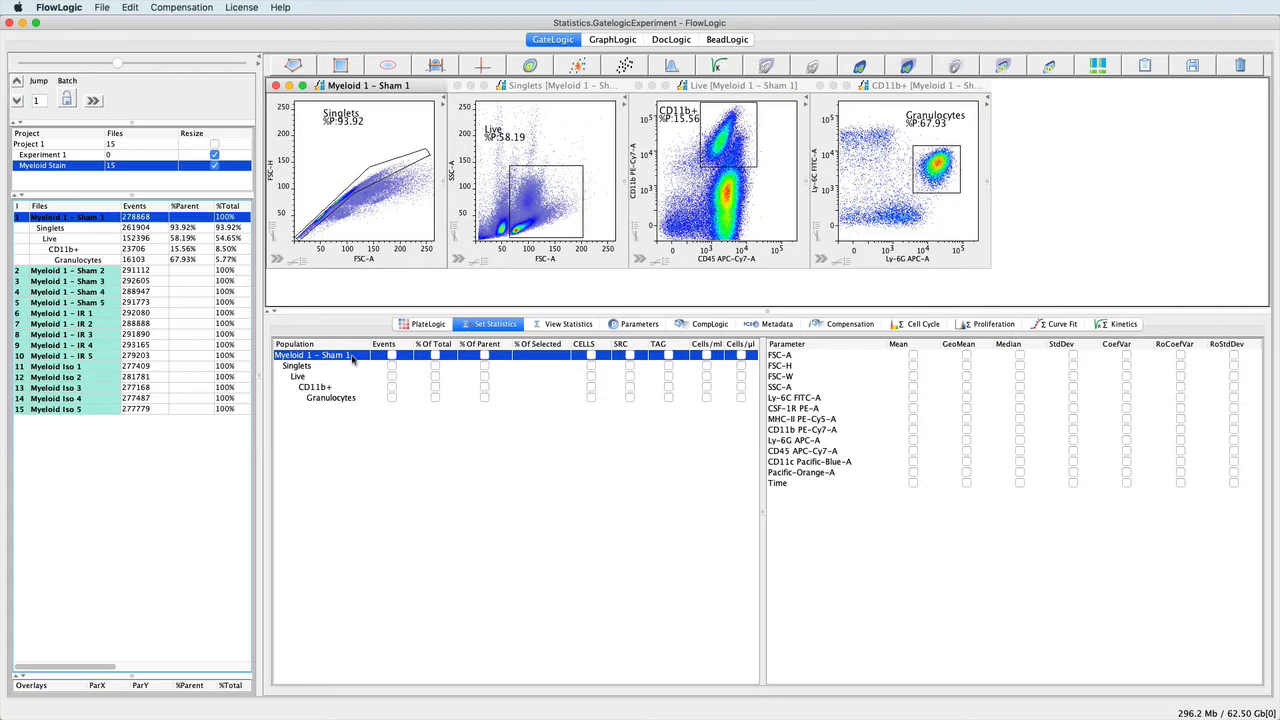
Enable Events statistics for all populations and % Of Parent for CD11b+ and Granulocytes.
left_click(391, 397)
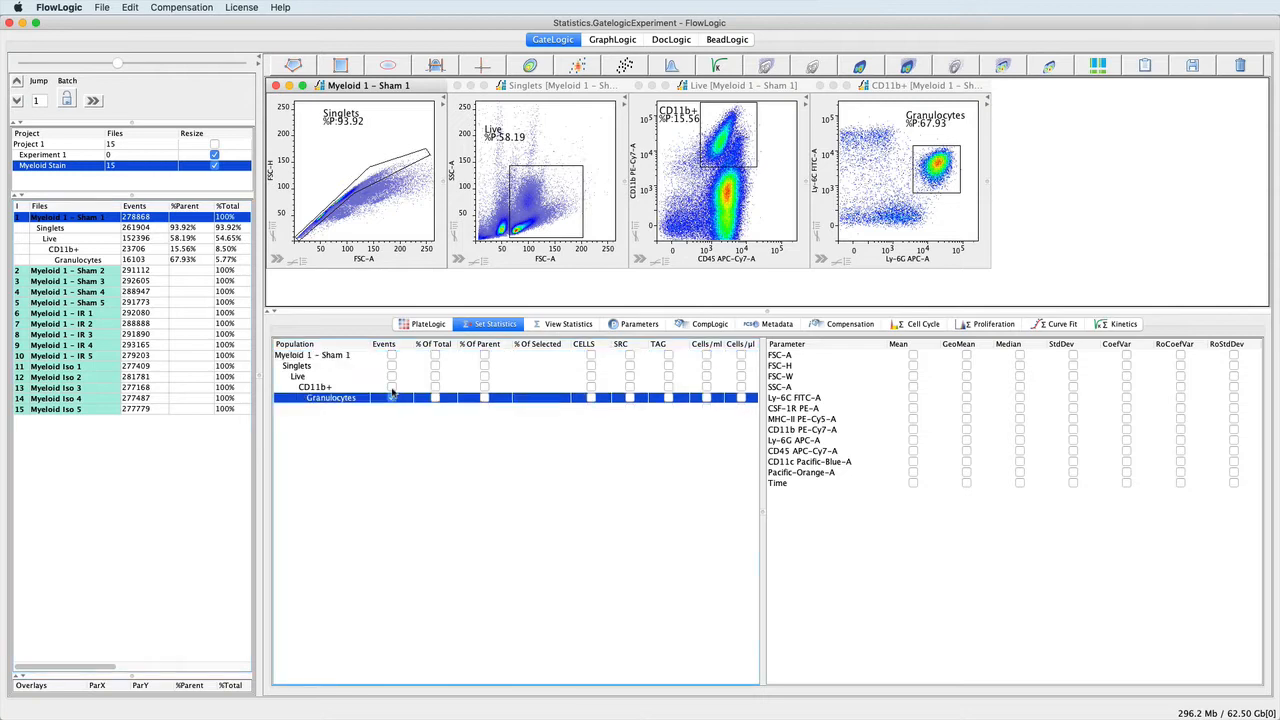
left_click(391, 387)
left_click(391, 376)
left_click(391, 376)
left_click(391, 387)
left_click(391, 397)
left_click(393, 346)
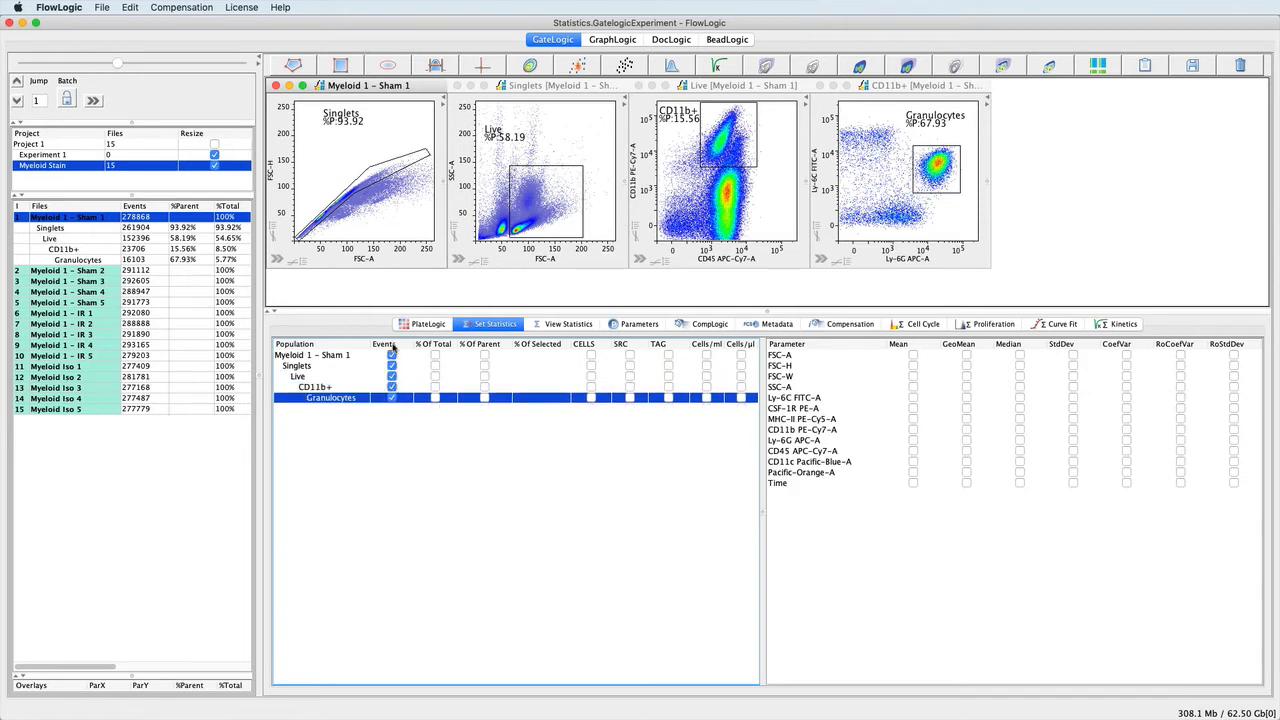
left_click(484, 387)
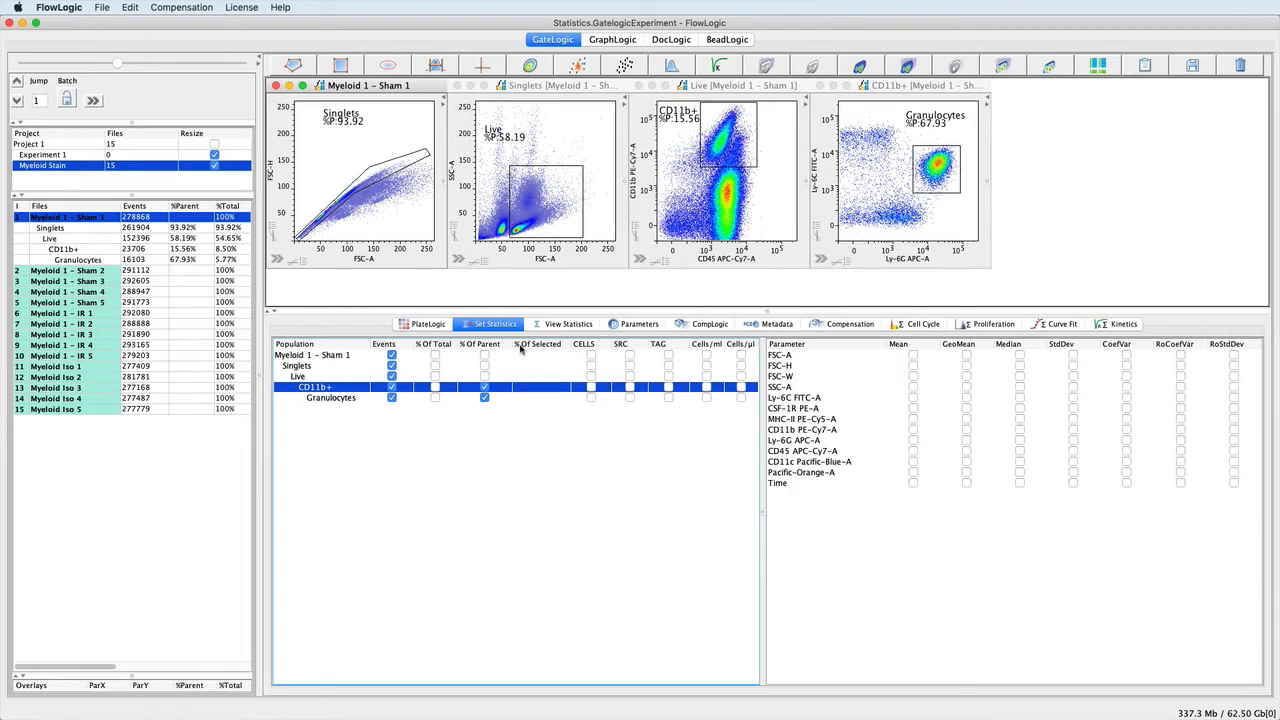
Check the reference populations offered for CD11b+ under % Of Selected and view the statistics table.
left_click(562, 392)
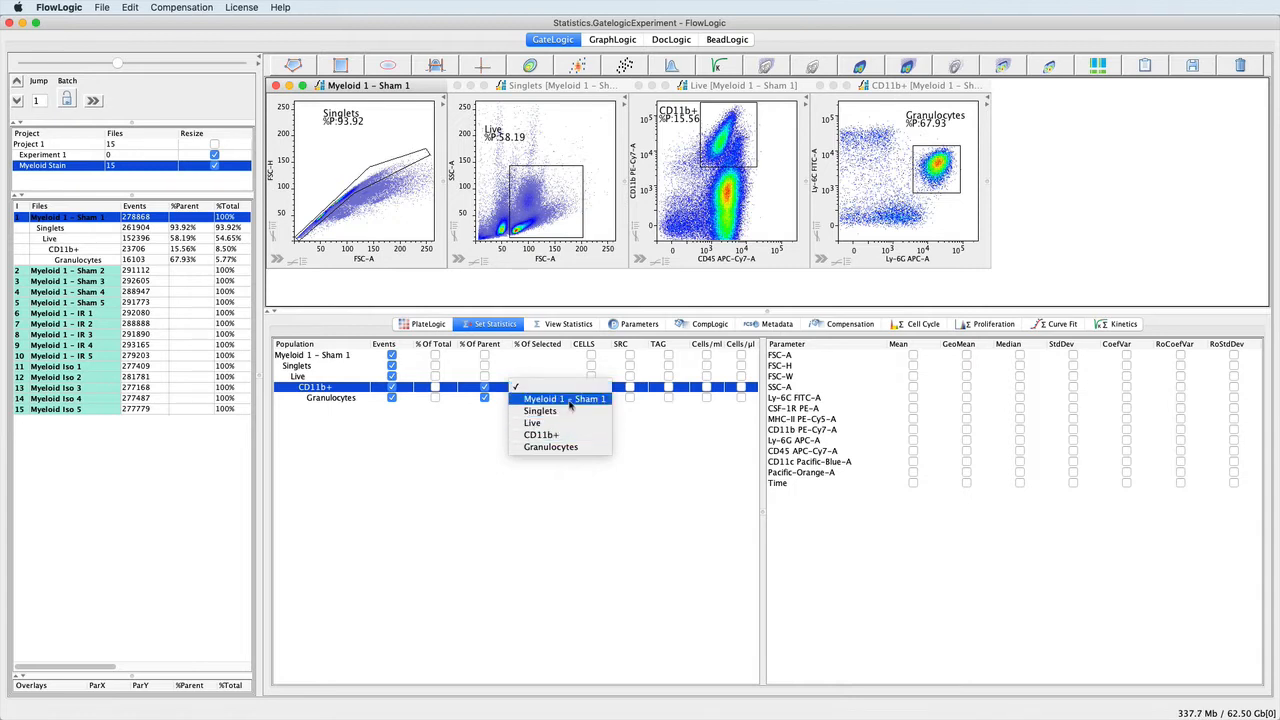
left_click(563, 391)
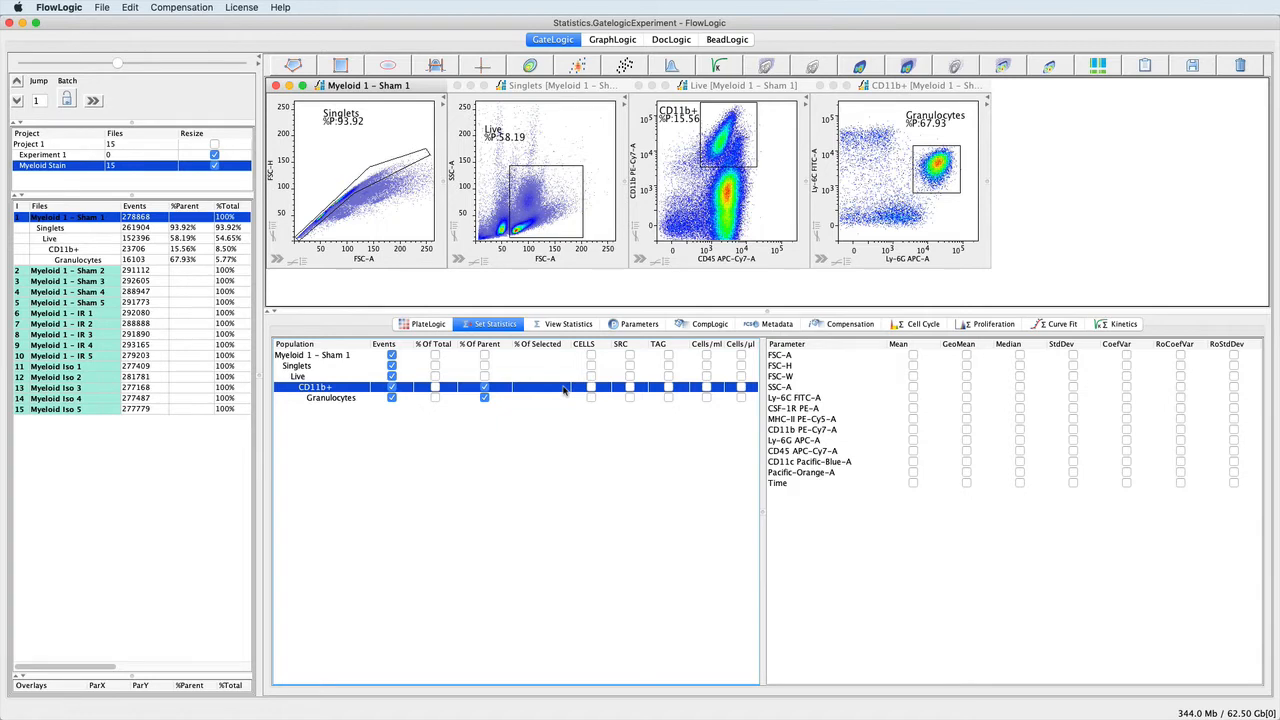
left_click(570, 326)
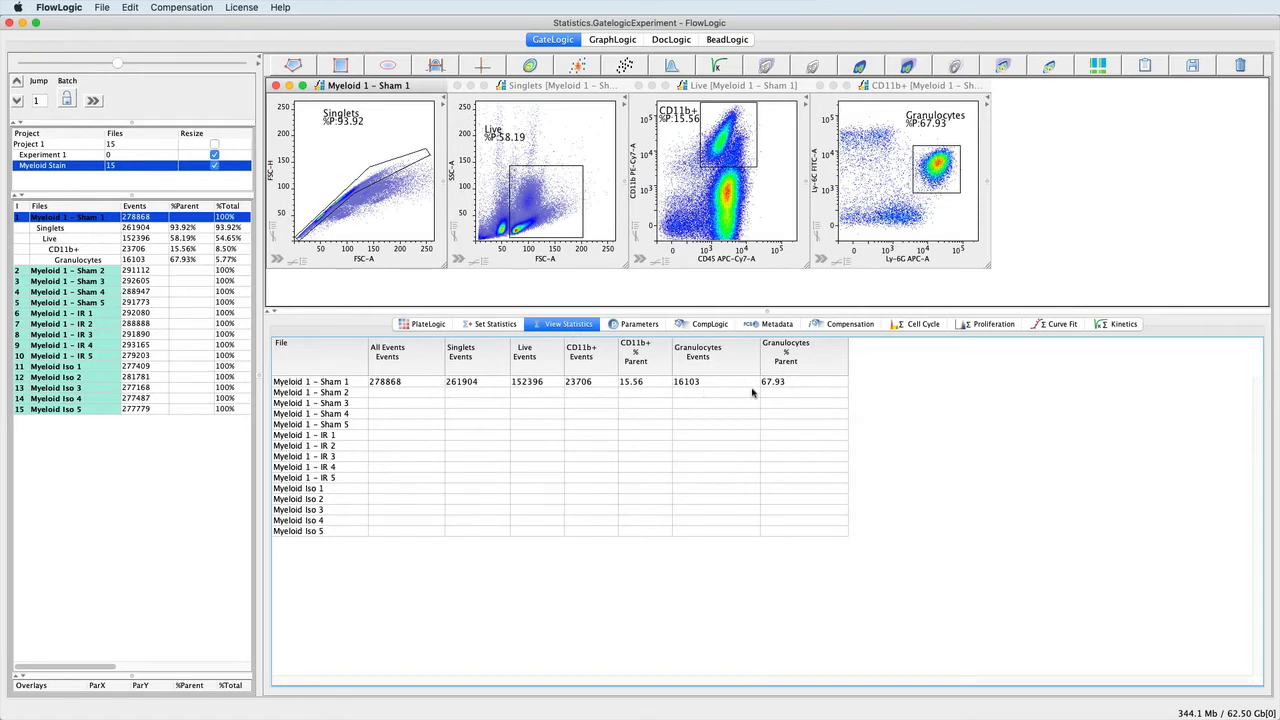
Add the median of Ly-6G APC-A for the Granulocytes population and view the statistics table.
left_click(488, 327)
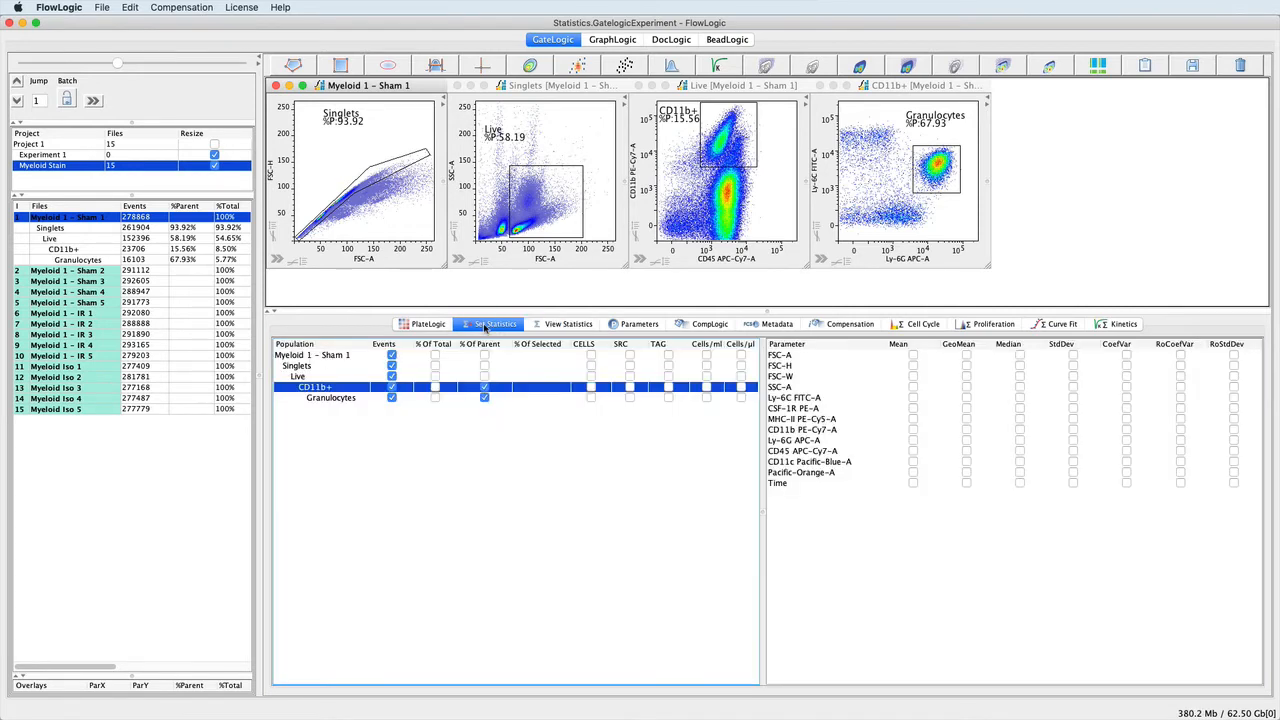
left_click(327, 401)
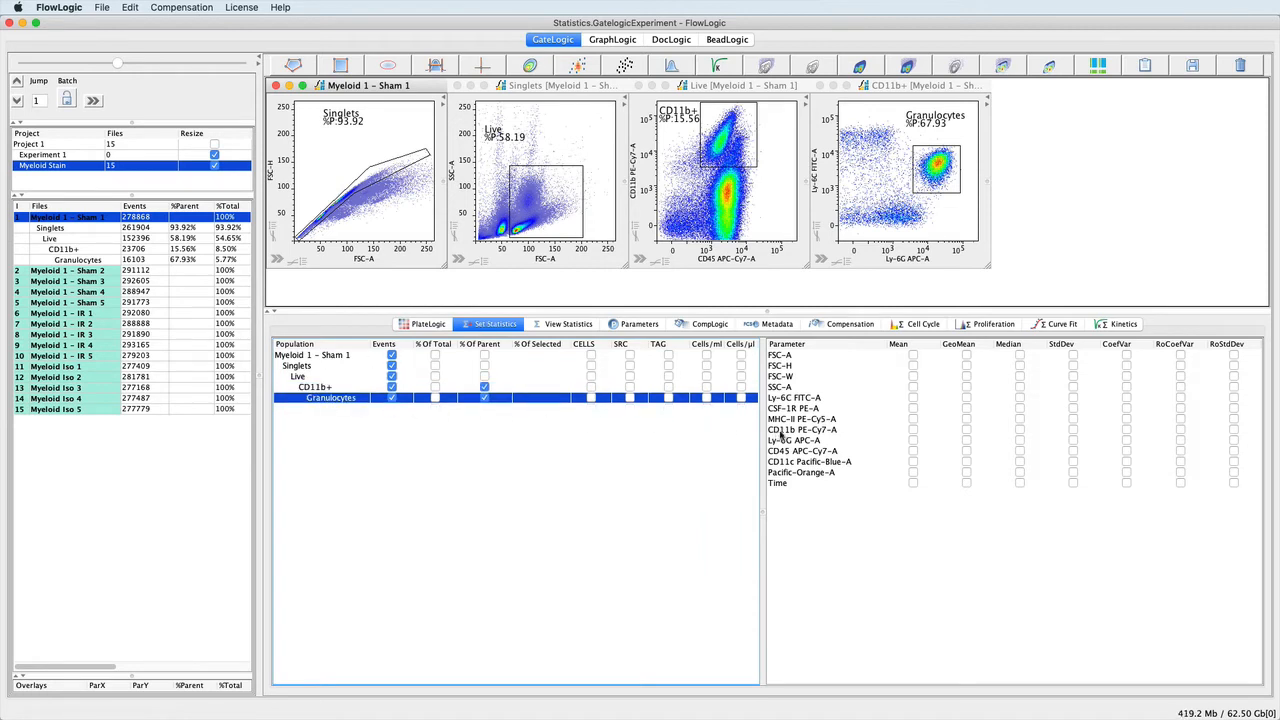
left_click(1020, 441)
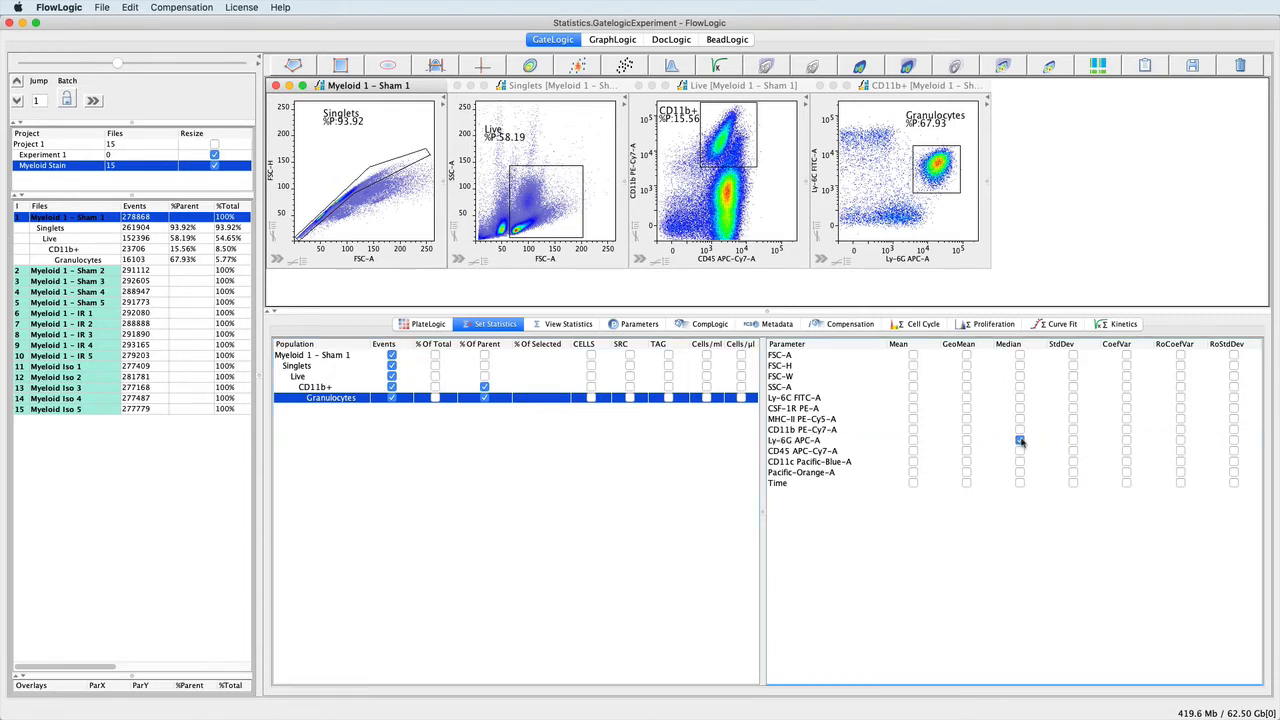
left_click(553, 326)
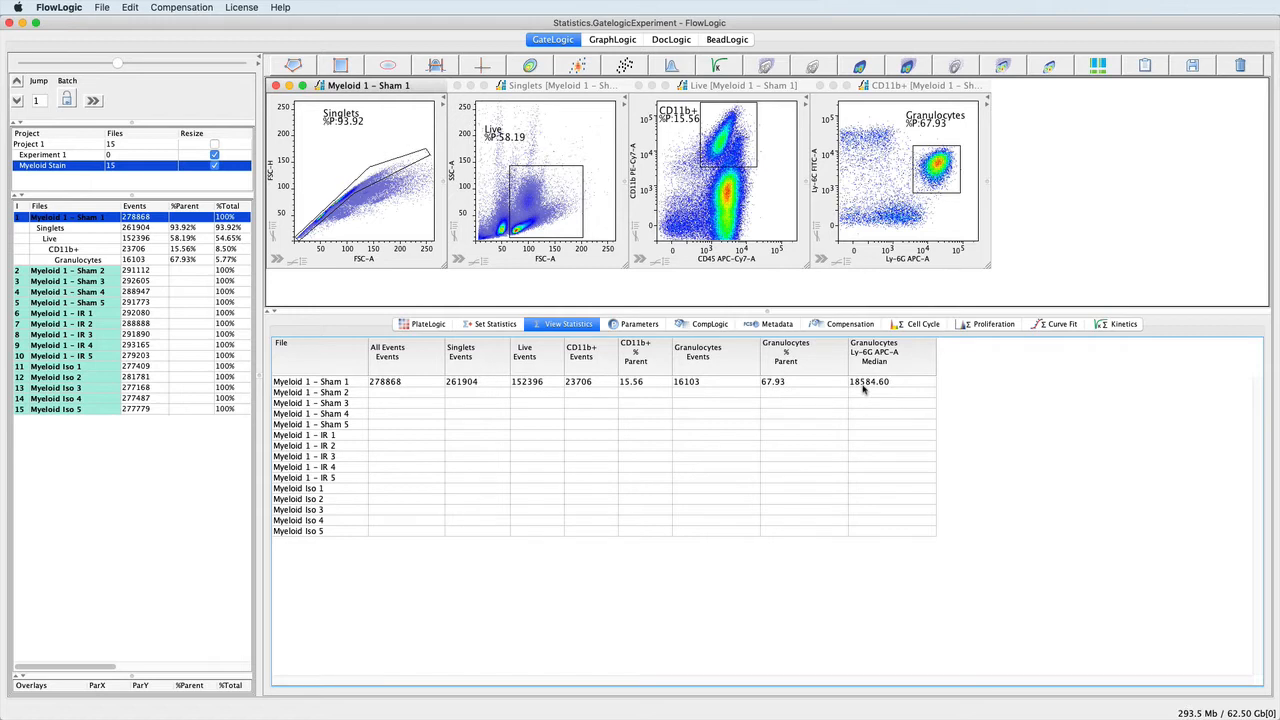
Remove the Ly-6G APC-A median from the Granulocytes statistics and return to the statistics table.
left_click(490, 326)
left_click(1020, 441)
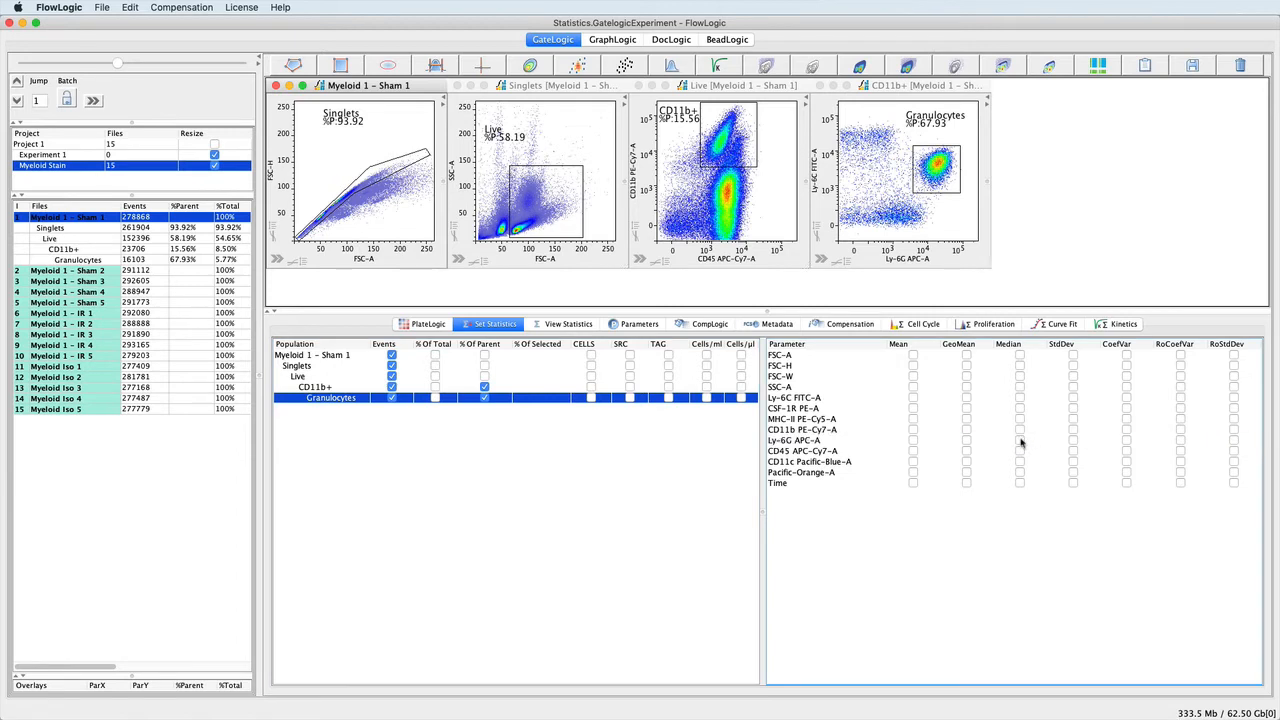
left_click(566, 326)
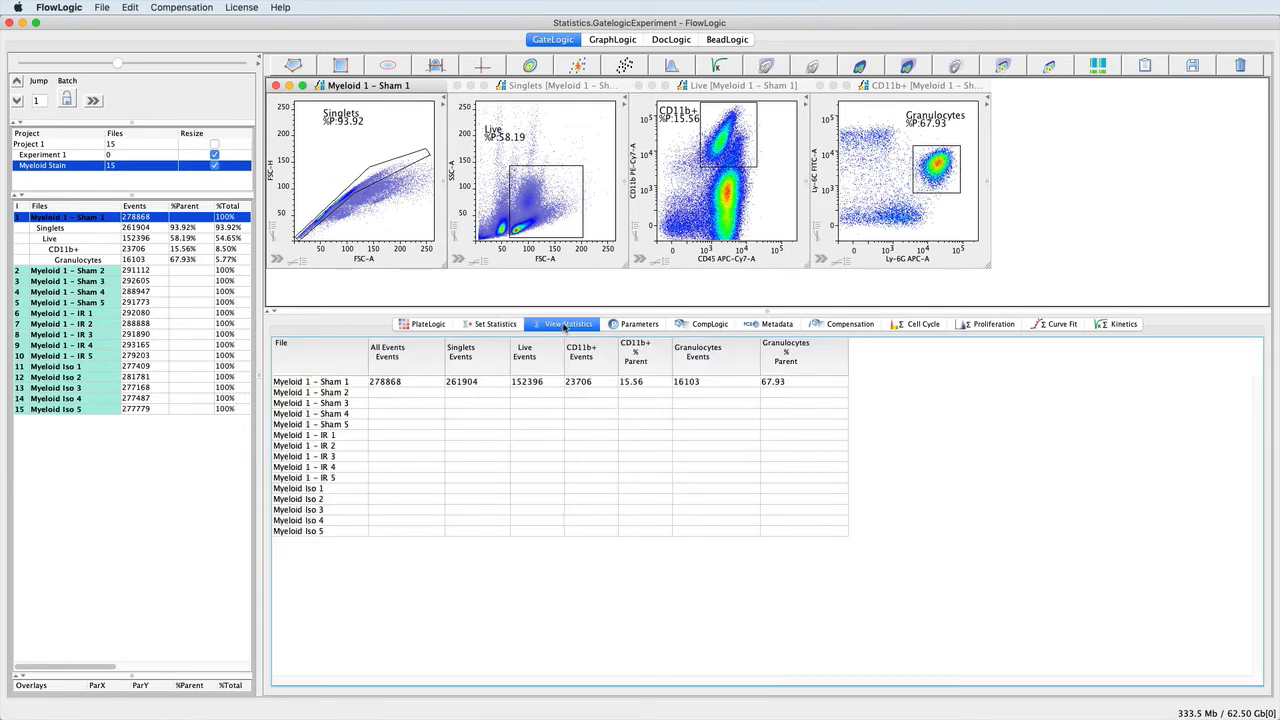
Copy the gates of Myeloid 1 - Sham 1 with all its populations and paste them to all files.
left_click_drag(112, 260, 108, 222)
right_click(108, 220)
mouse_move(135, 331)
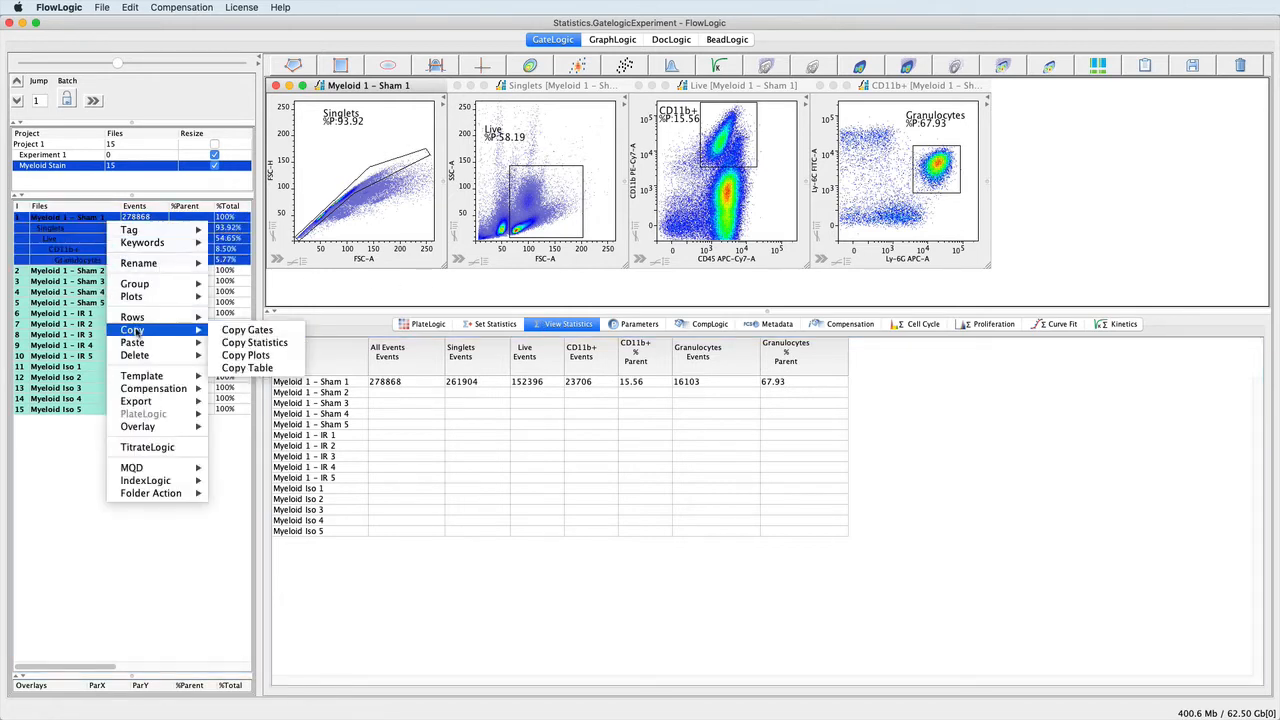
left_click(238, 332)
right_click(103, 220)
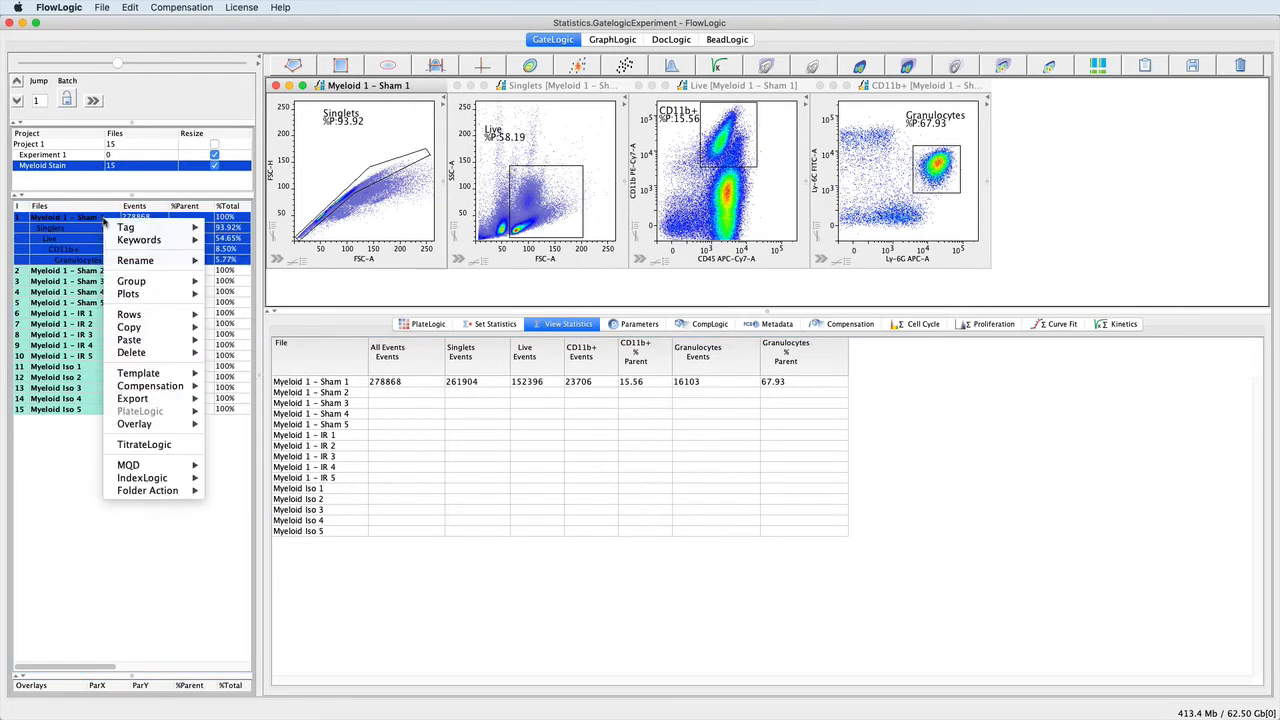
mouse_move(138, 340)
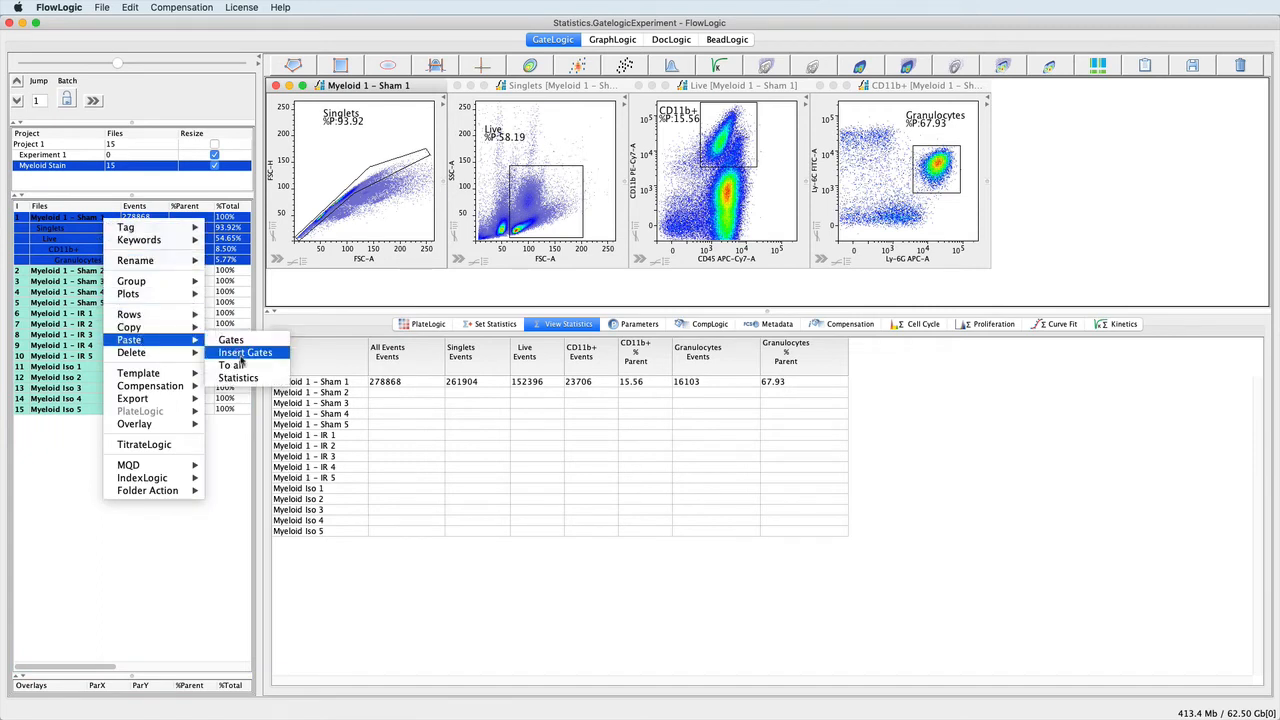
left_click(243, 366)
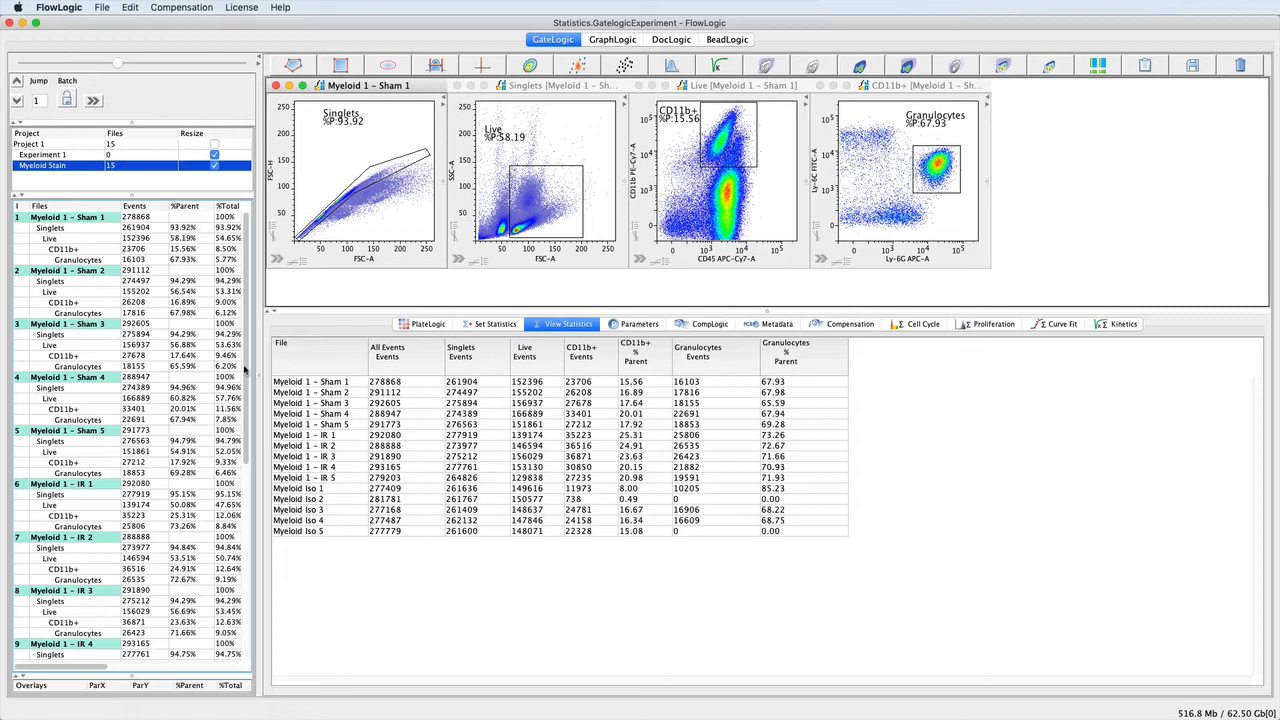
Examine the settings copy and paste options for Myeloid 1 - Sham 1 and the statistics export options for the remaining samples.
left_click(356, 385)
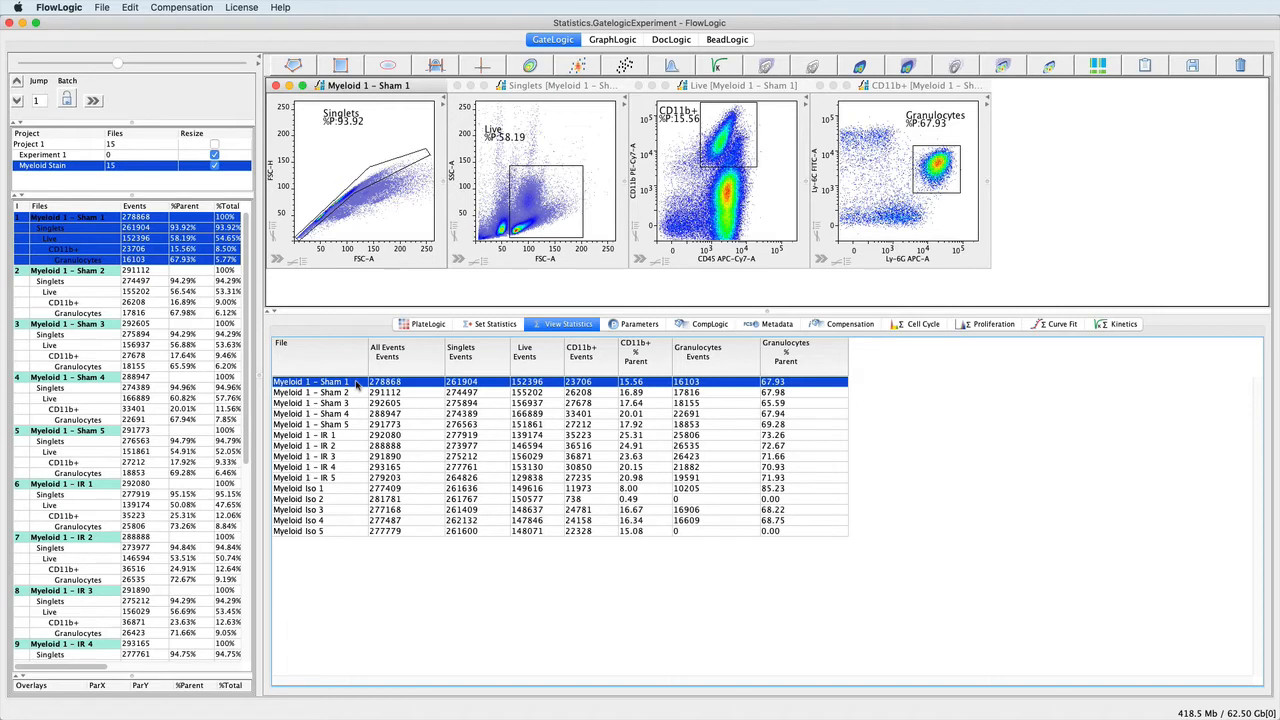
right_click(356, 385)
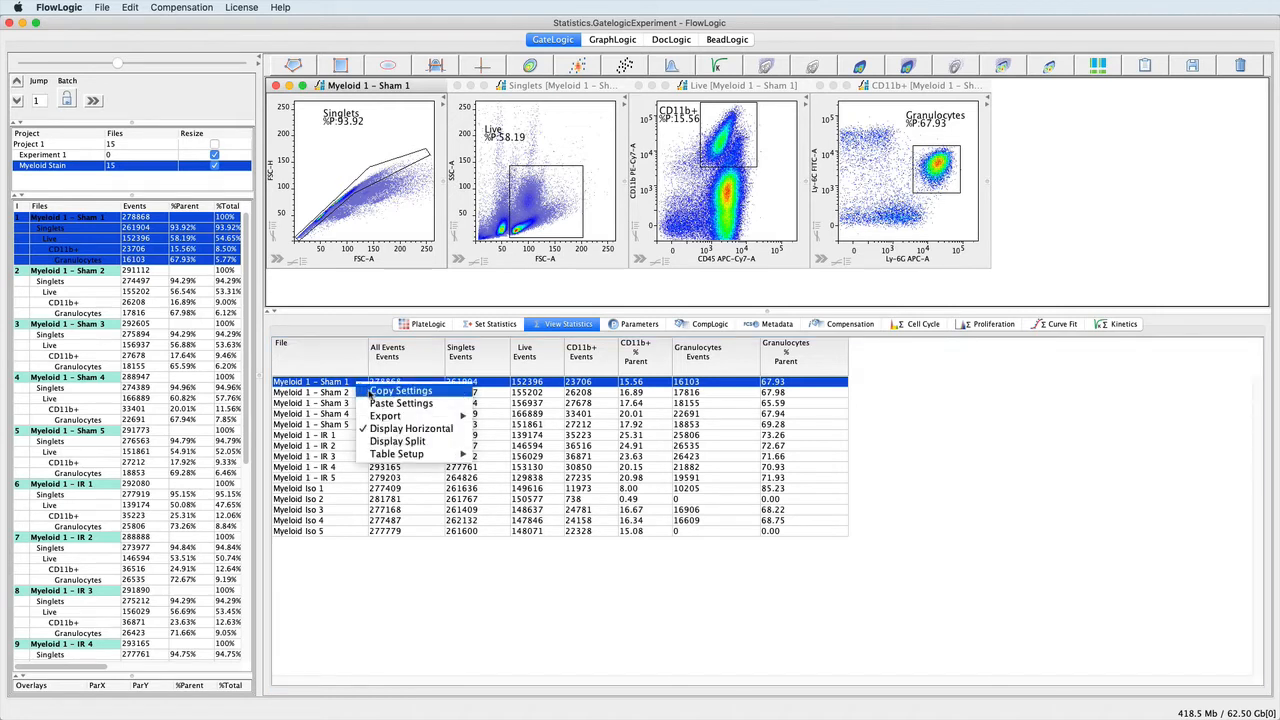
left_click(326, 392)
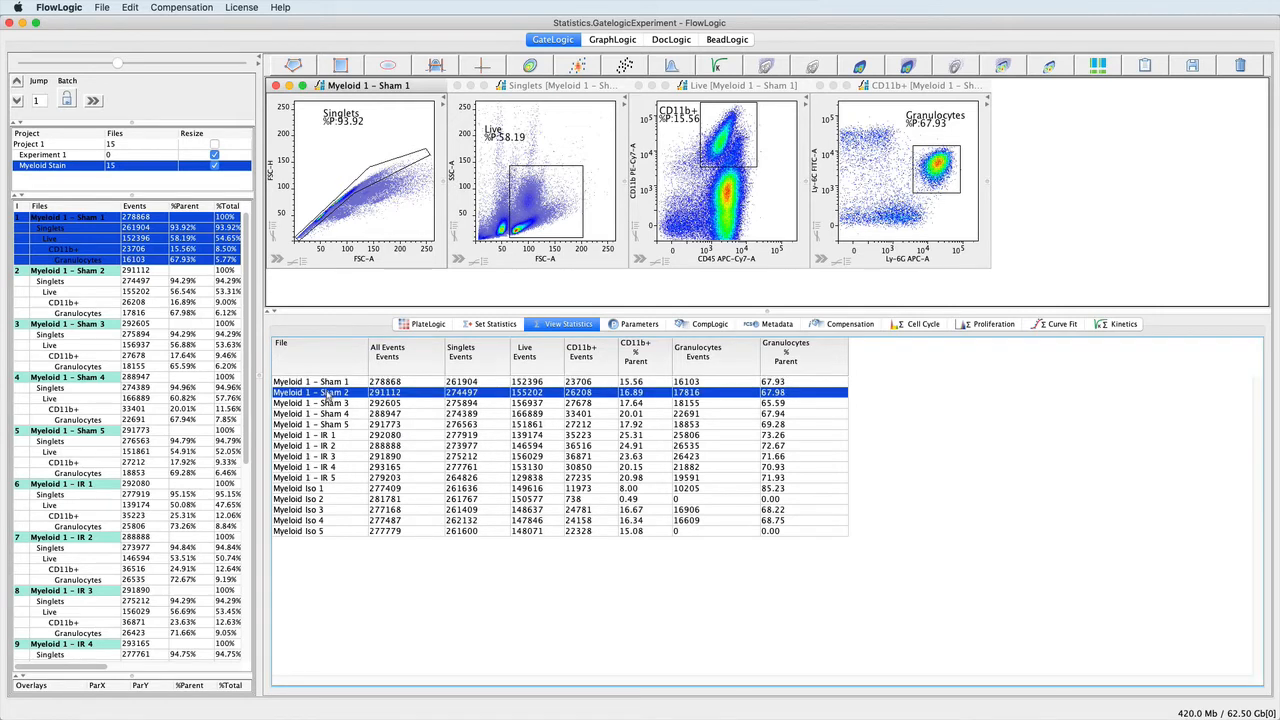
left_click_drag(326, 392, 330, 533)
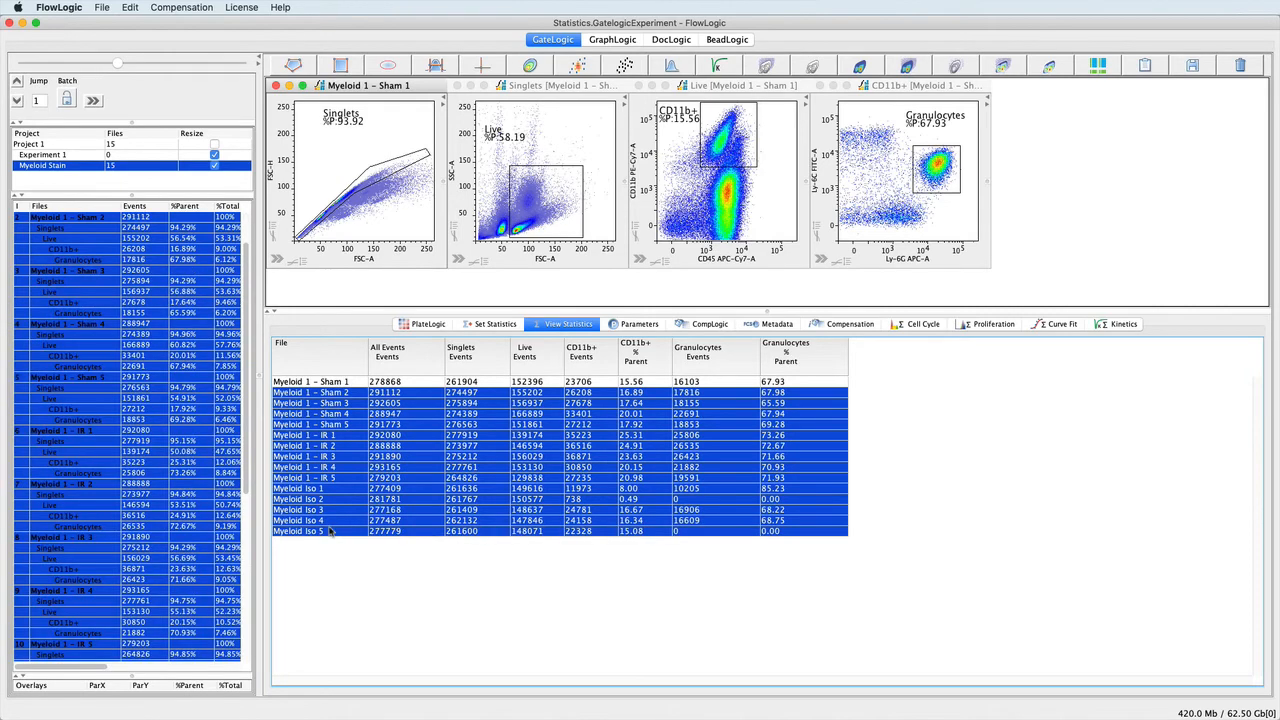
right_click(349, 393)
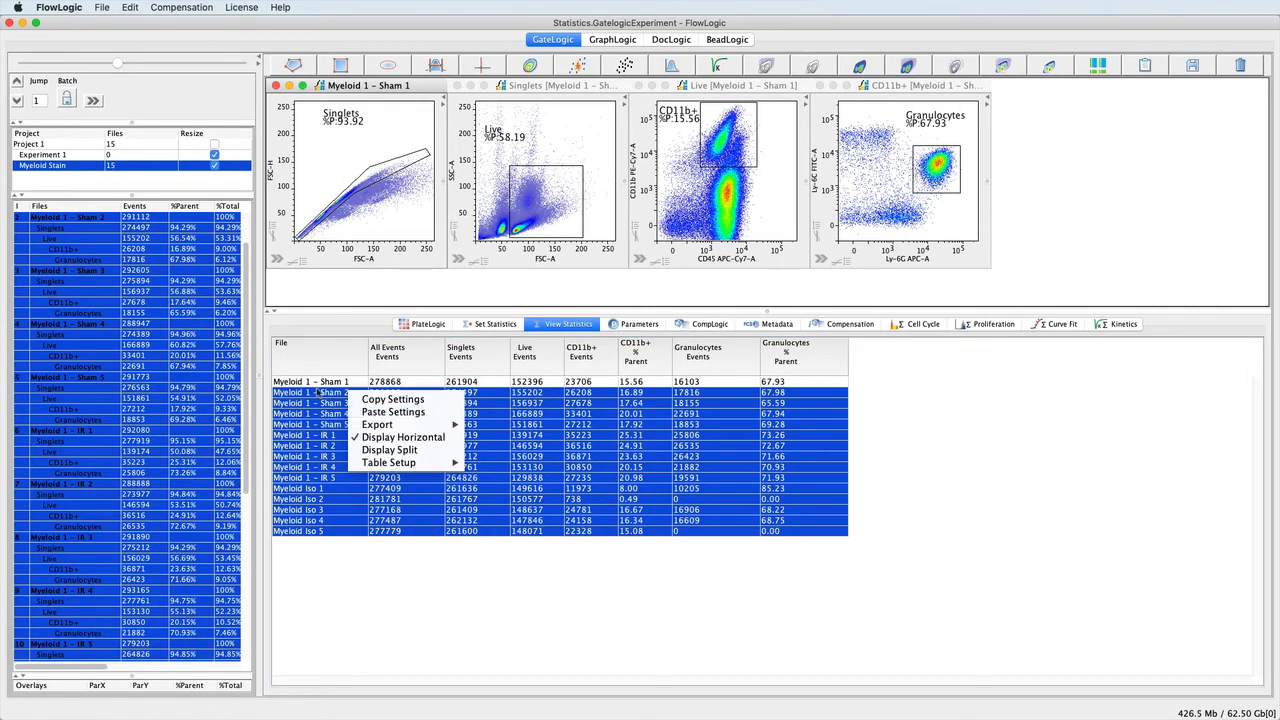
mouse_move(369, 426)
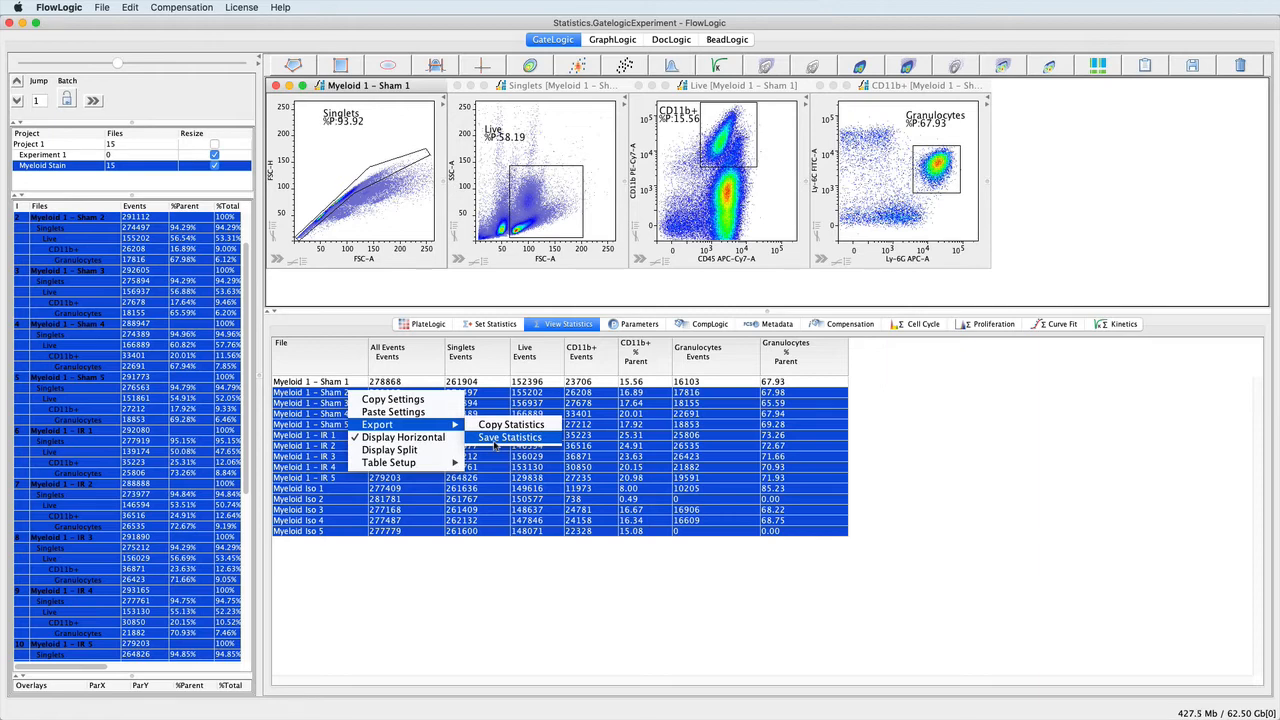
left_click(328, 384)
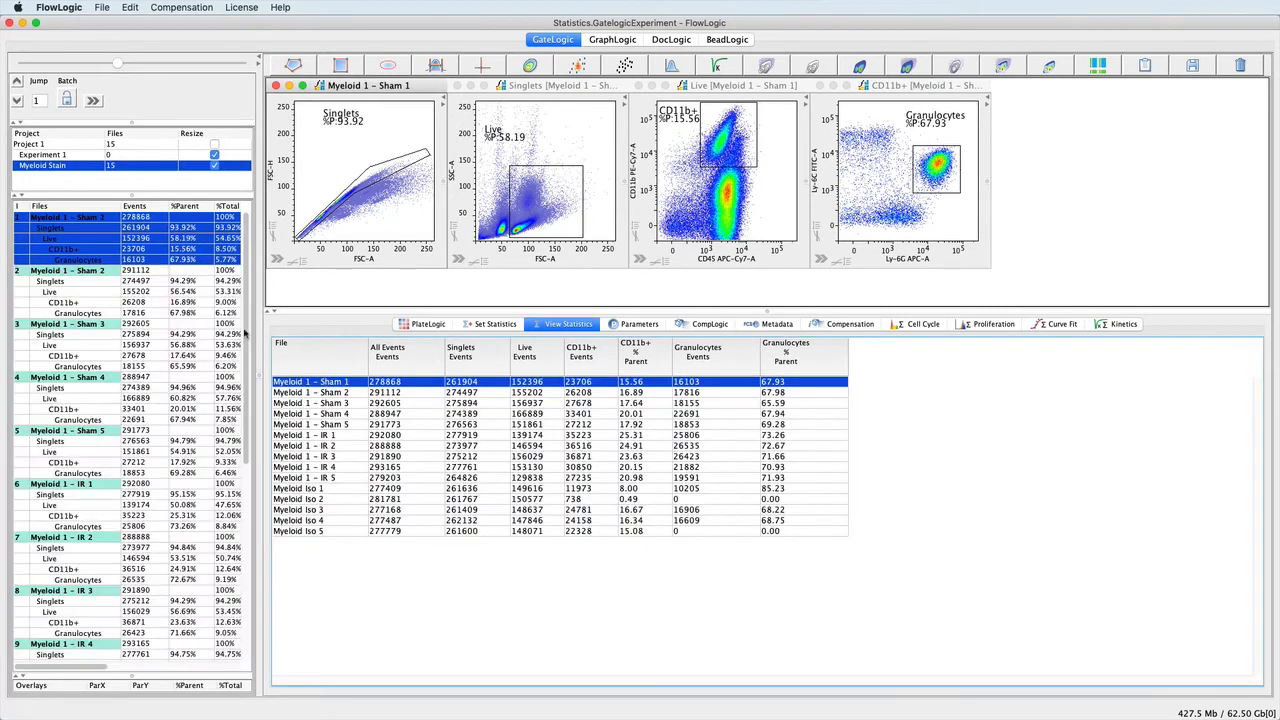
Delete all statistics, starting from the Myeloid 1 - Sham 1 file, and confirm the deletion.
left_click(90, 218)
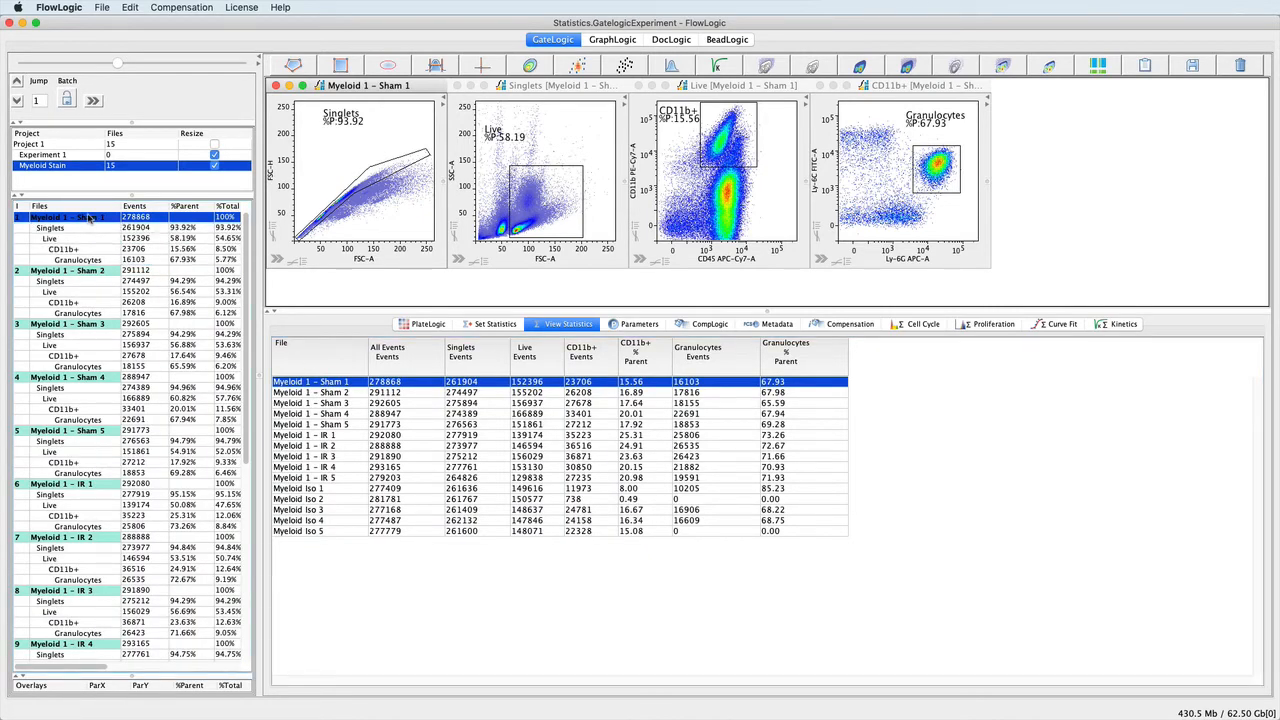
right_click(90, 218)
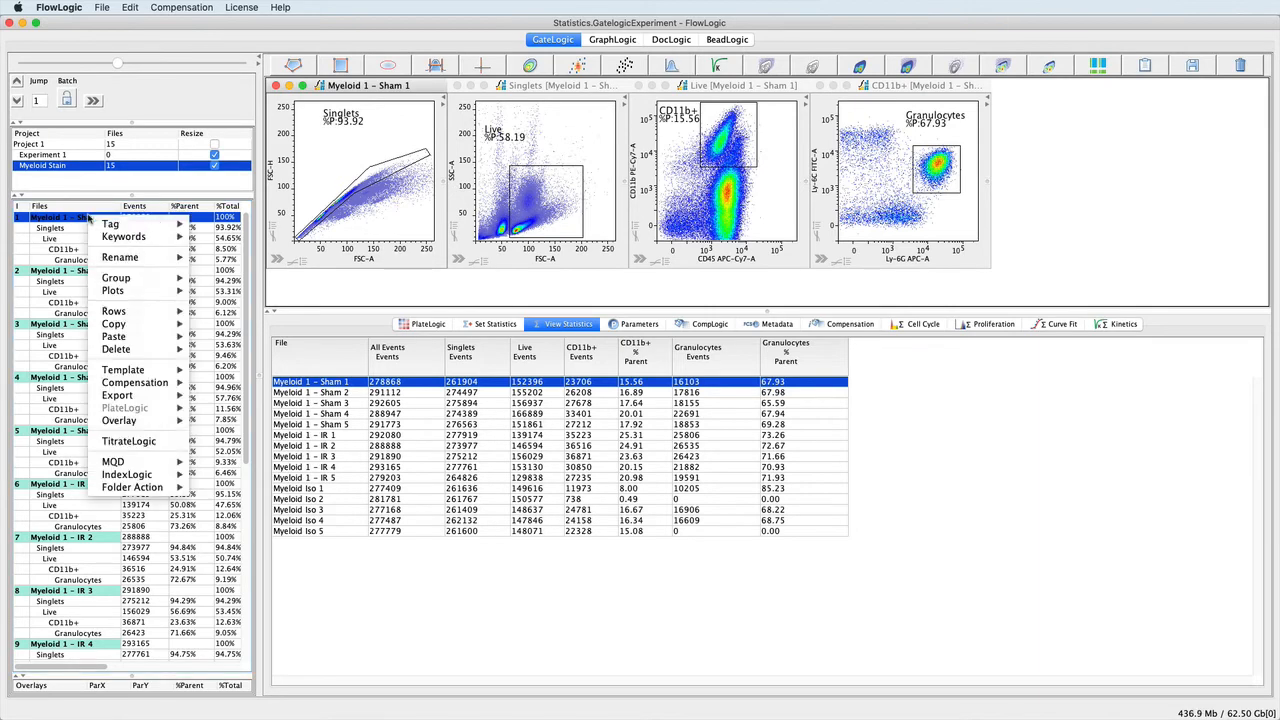
mouse_move(160, 350)
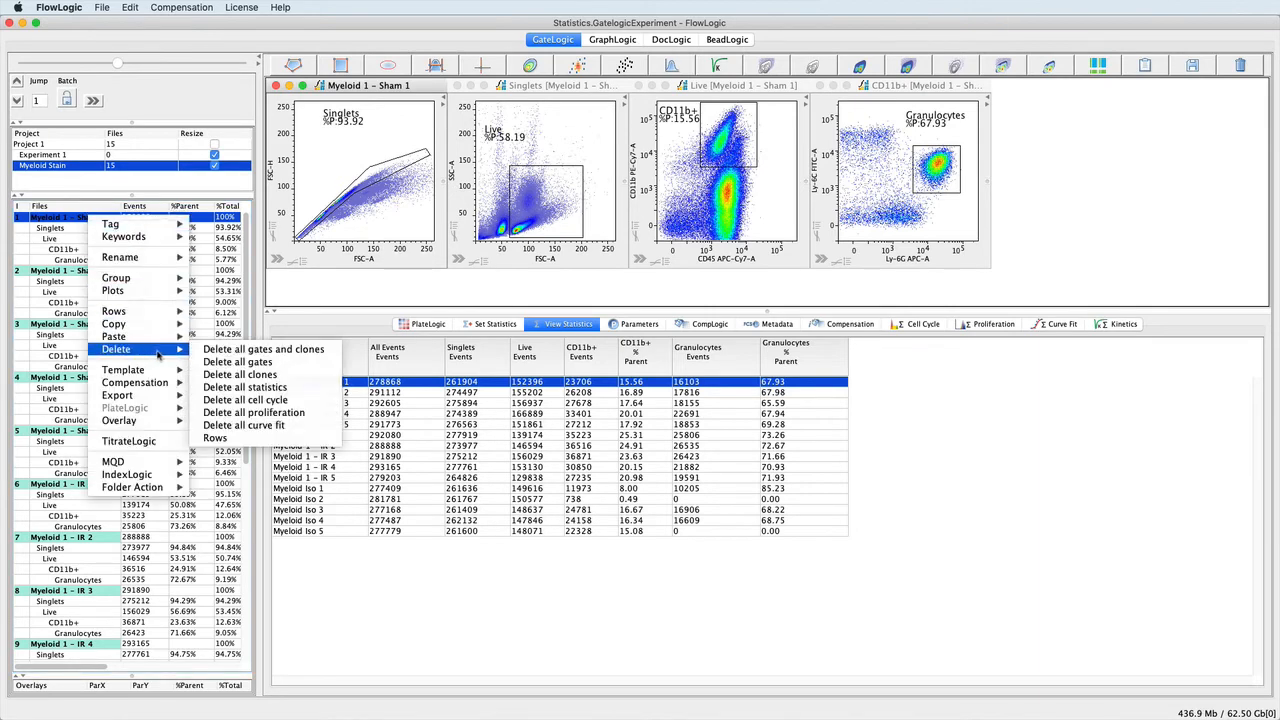
left_click(242, 388)
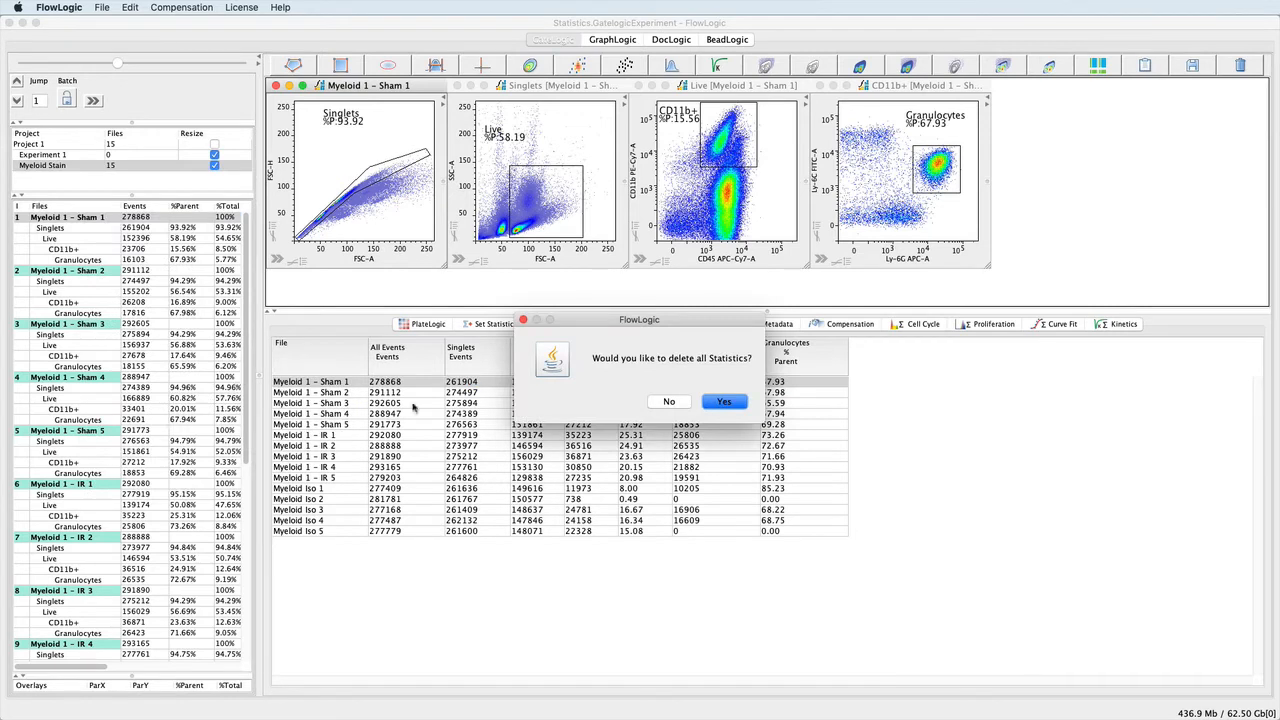
left_click(724, 402)
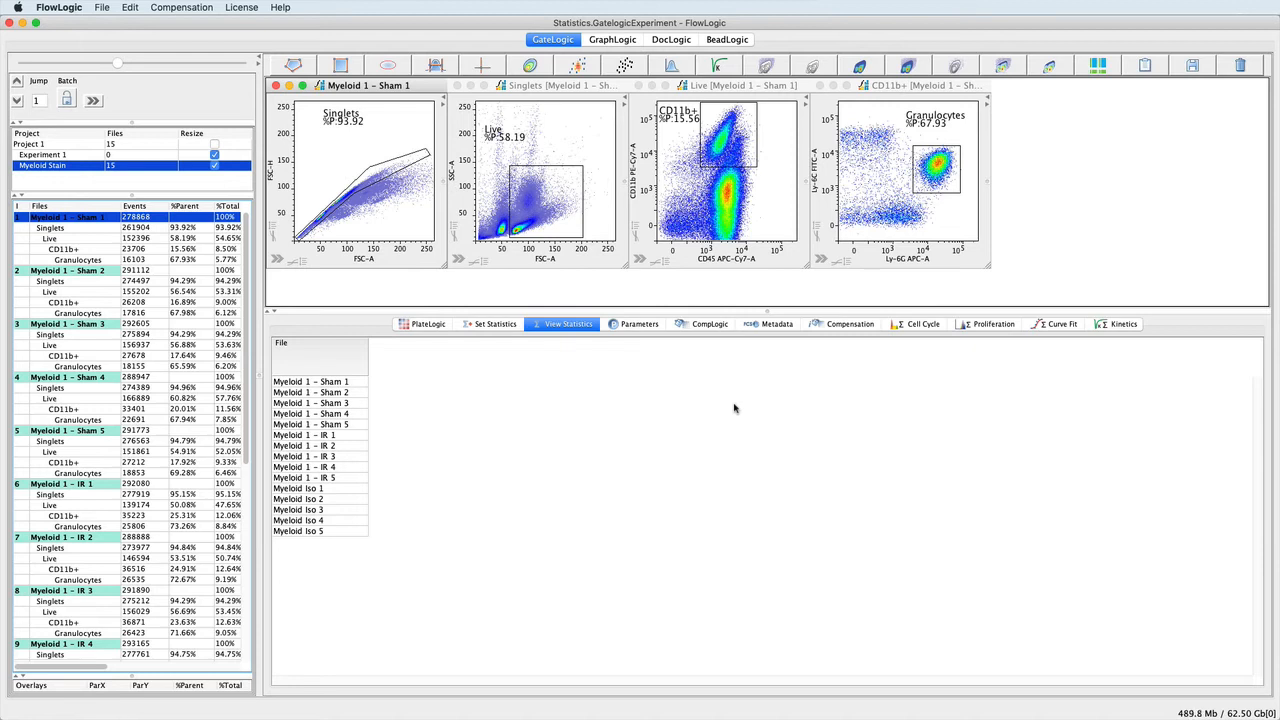
Add all files and their populations to a new group and open the statistics setup.
key("super+a")
right_click(103, 221)
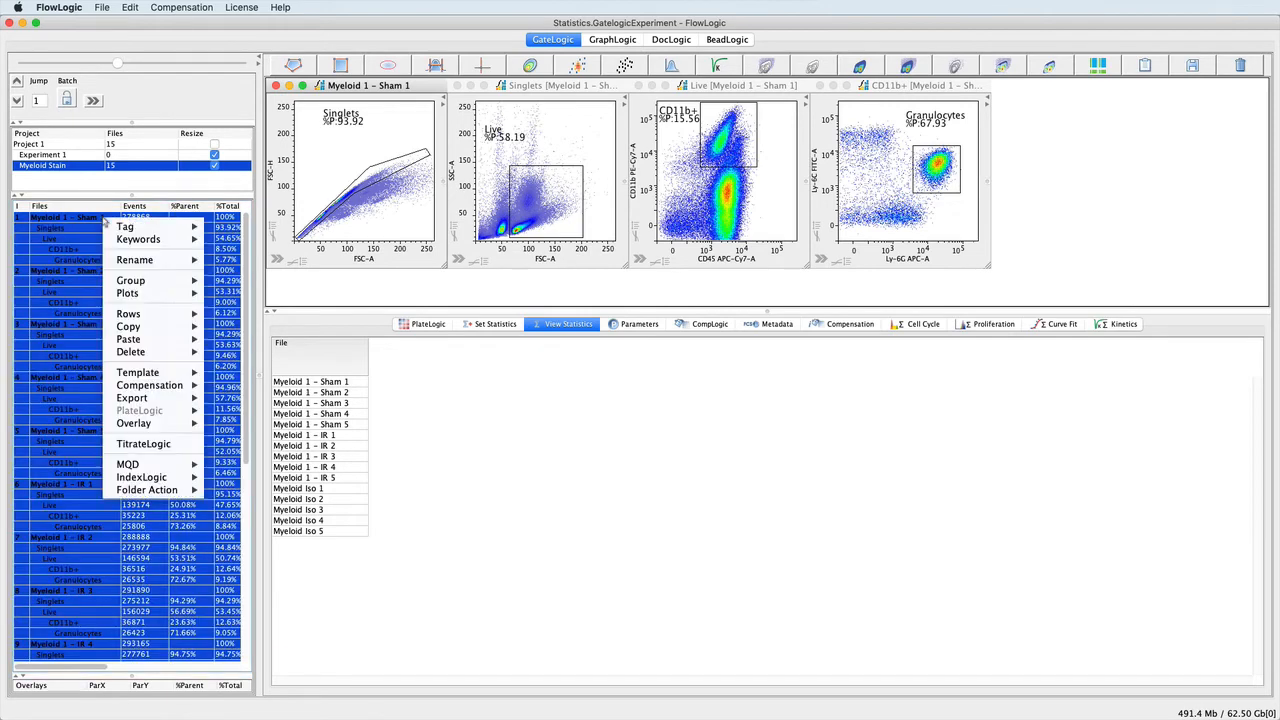
mouse_move(158, 282)
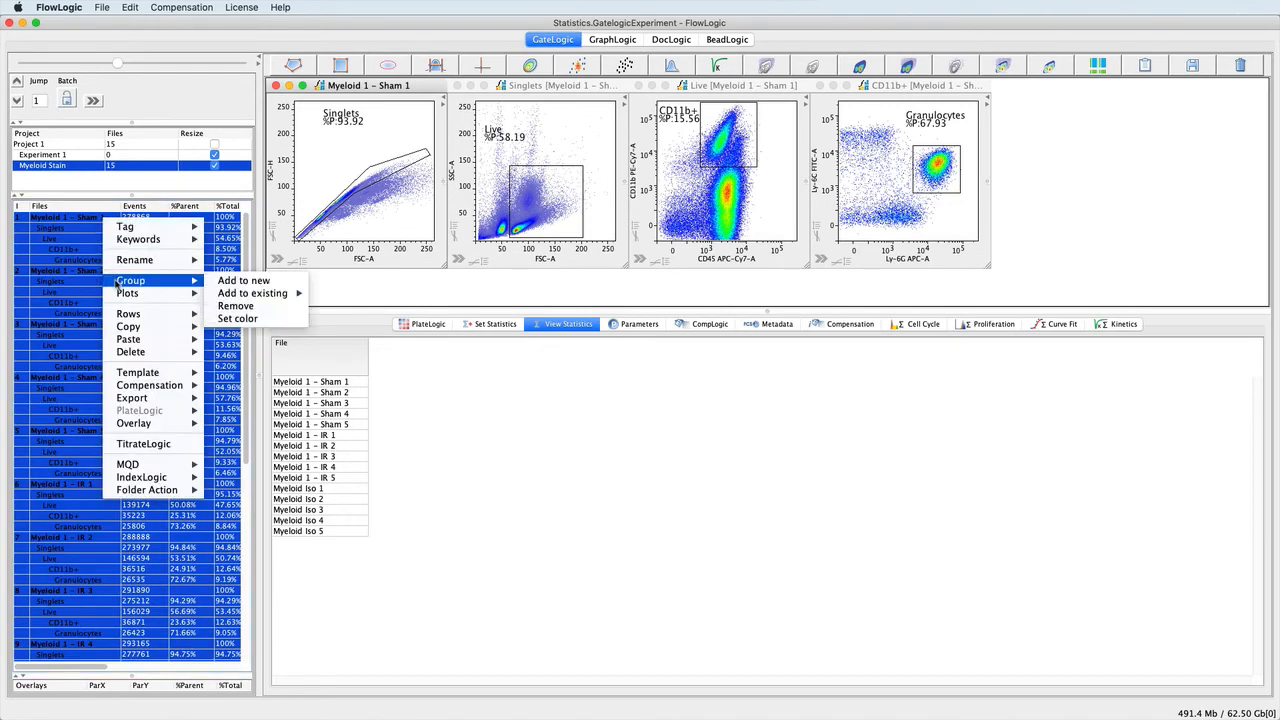
left_click(244, 282)
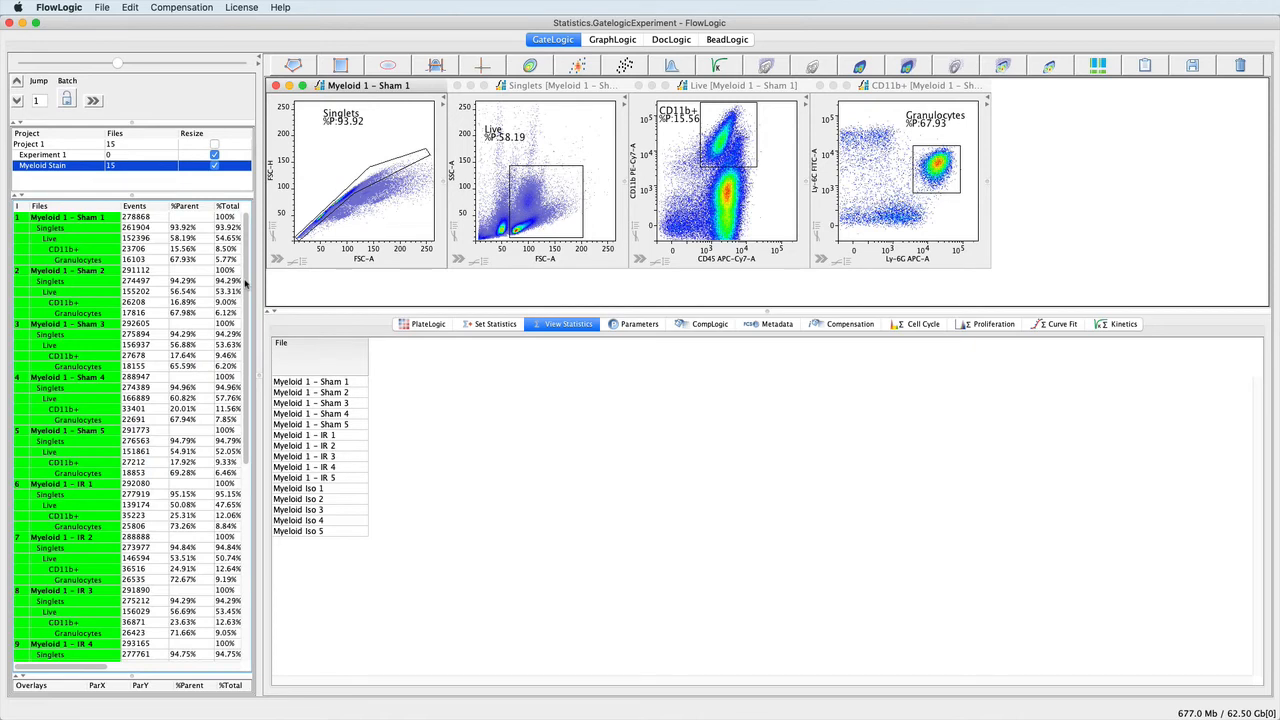
left_click(484, 331)
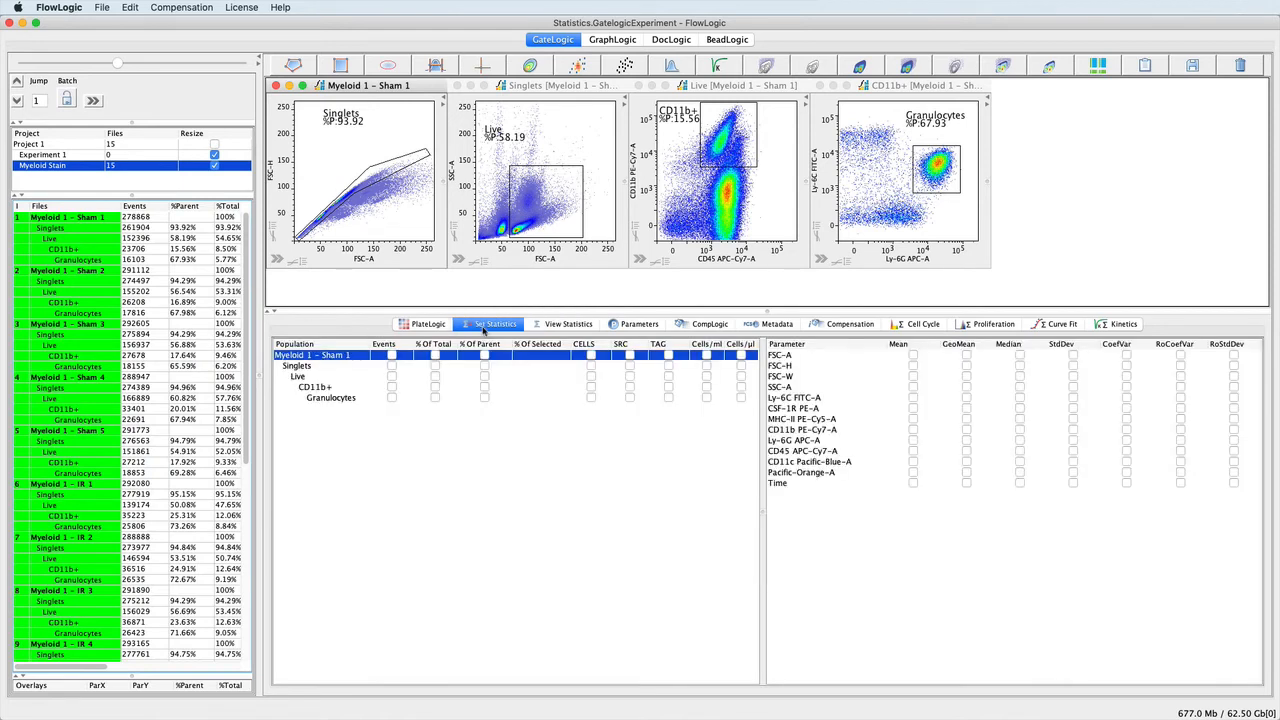
Enable the Events statistic for all populations and the % Of Parent statistic for every gated population.
left_click(396, 346)
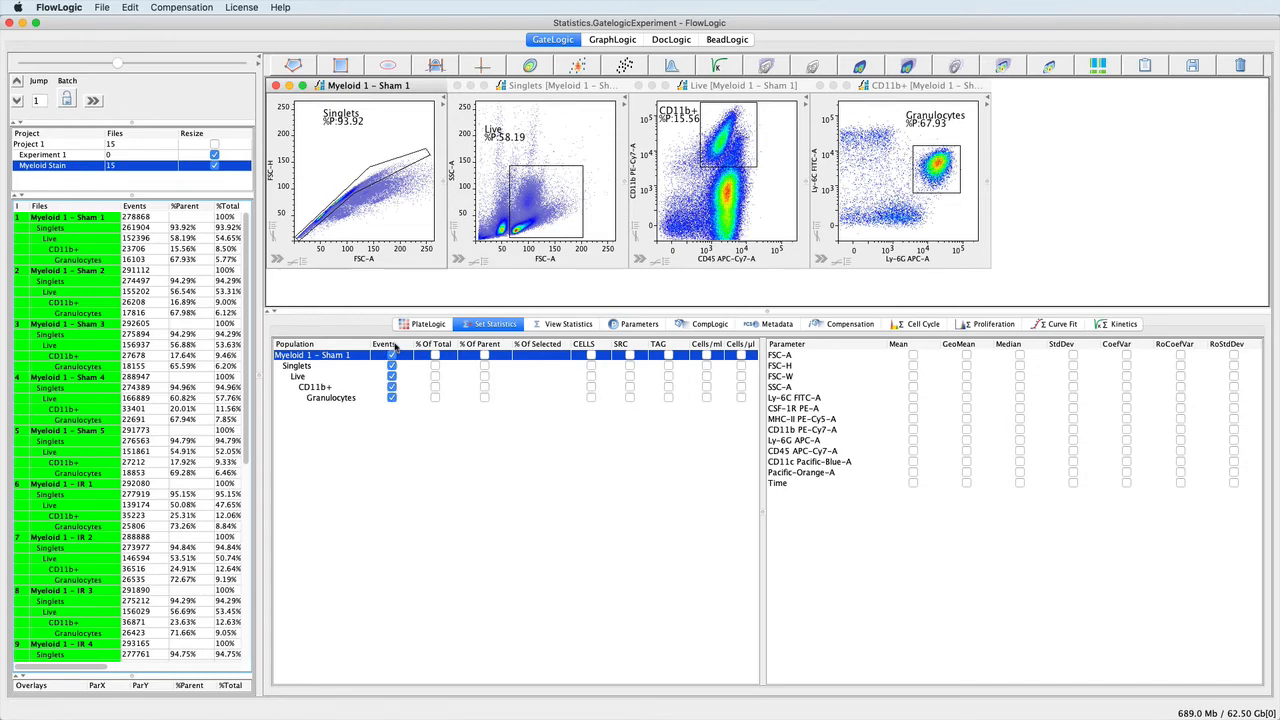
left_click(556, 325)
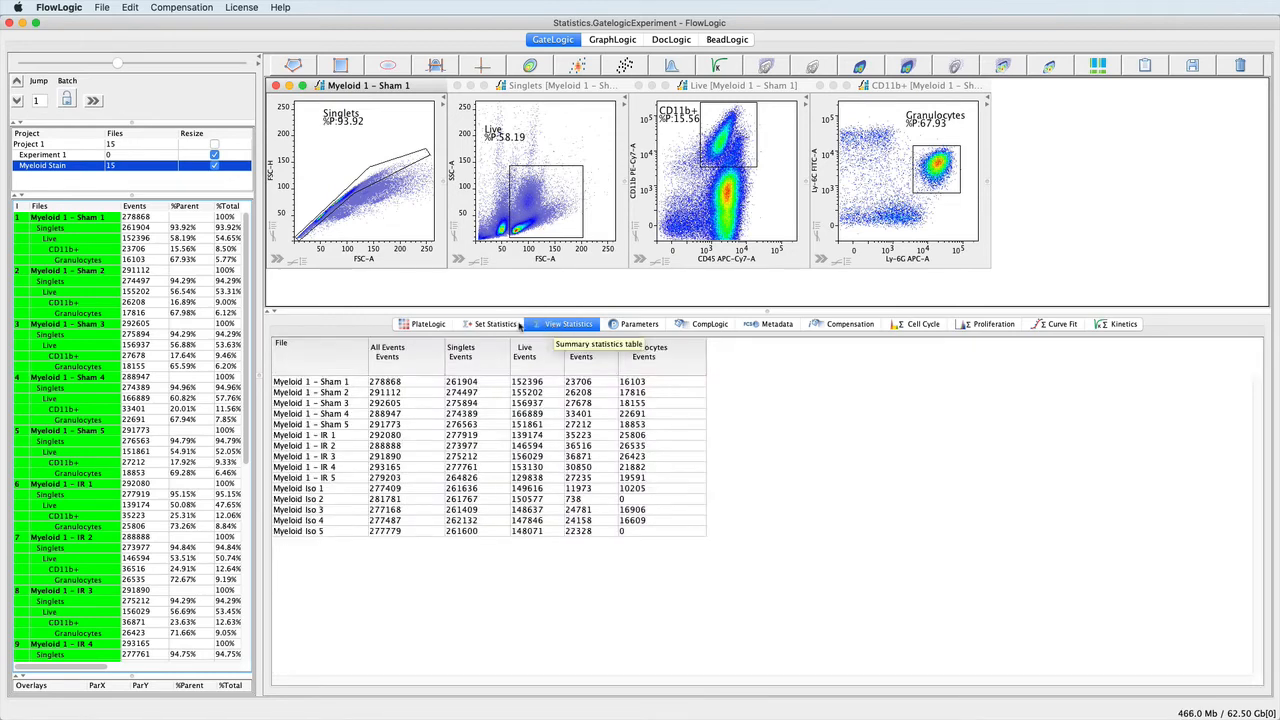
left_click(478, 324)
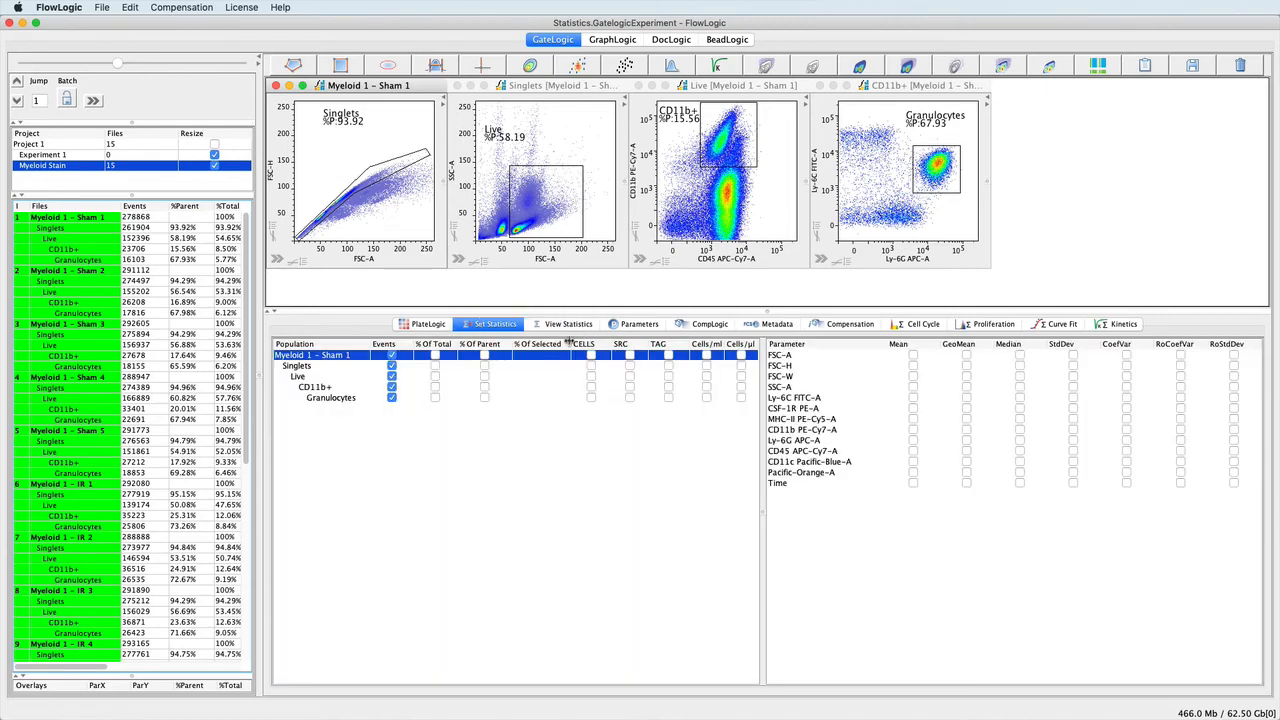
left_click(492, 345)
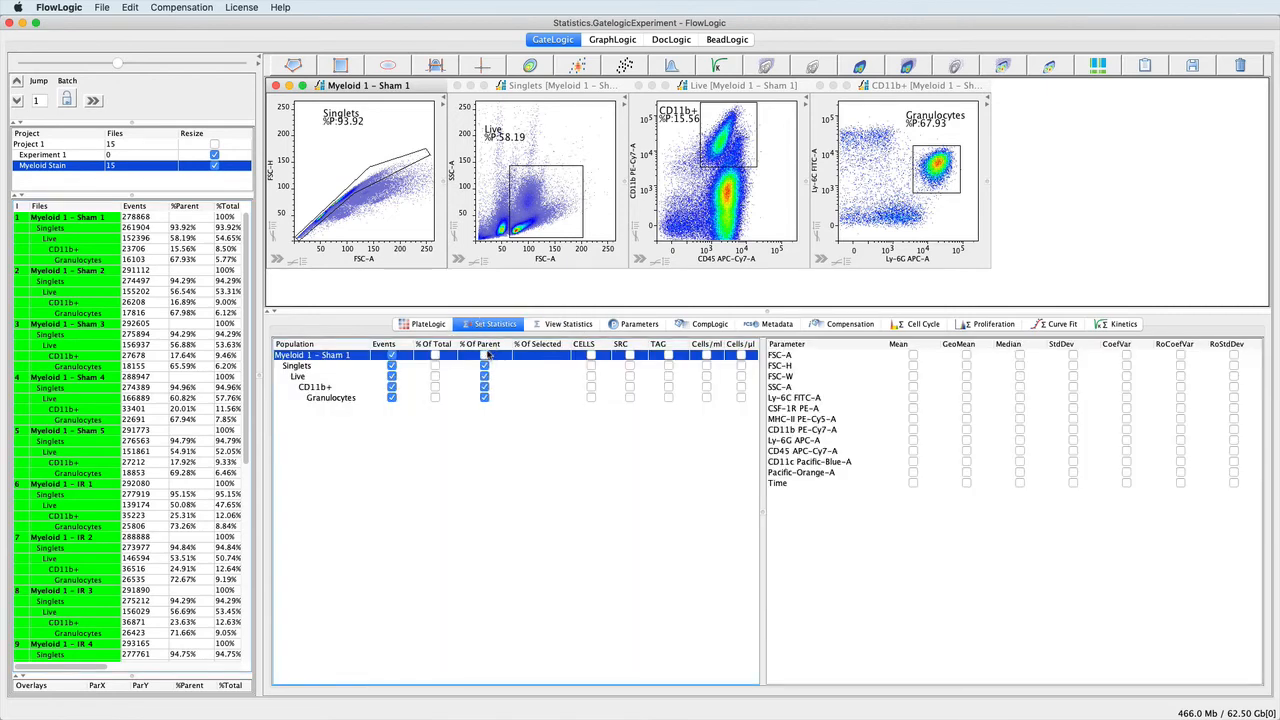
Show the summary statistics table and shift the Live gate slightly on the Singlets plot.
left_click(567, 326)
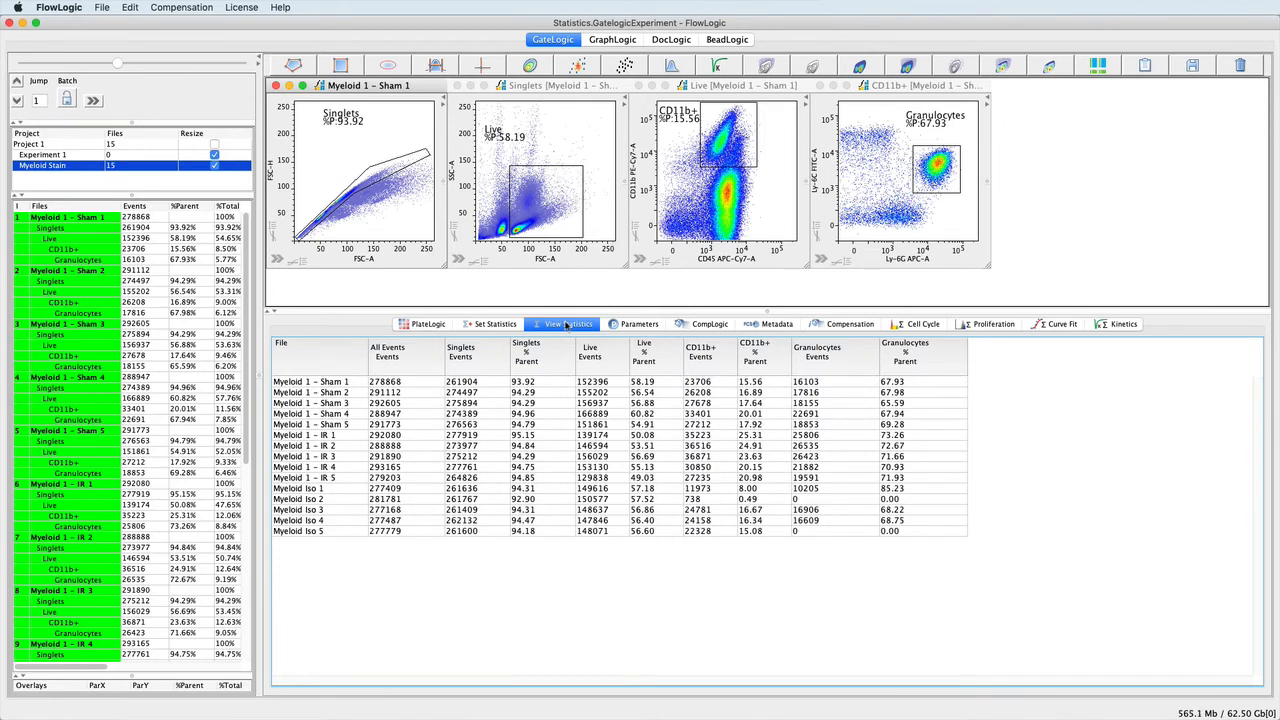
mouse_move(548, 218)
left_mouse_down()
mouse_move(591, 124)
mouse_move(537, 196)
mouse_move(545, 218)
left_mouse_up()
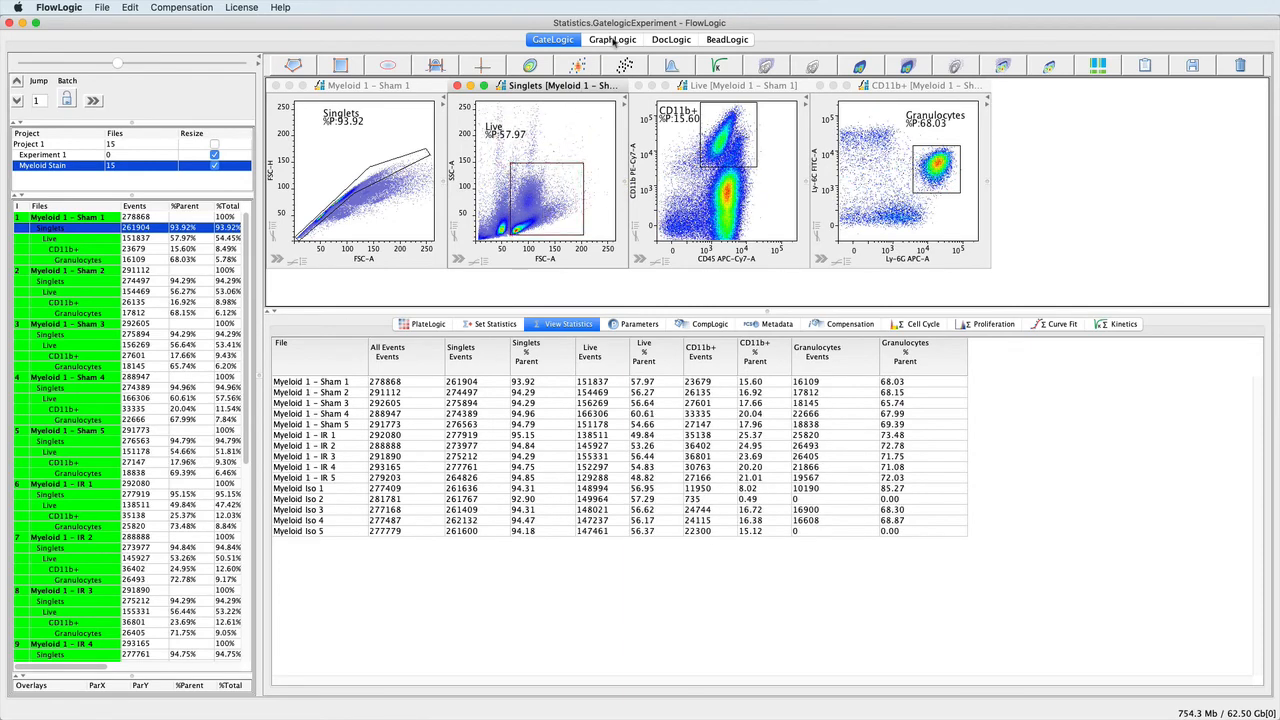
Insert the Myeloid Stain statistic table into the GraphLogic spreadsheet from cell A3 and turn on Auto Resize.
left_click(612, 40)
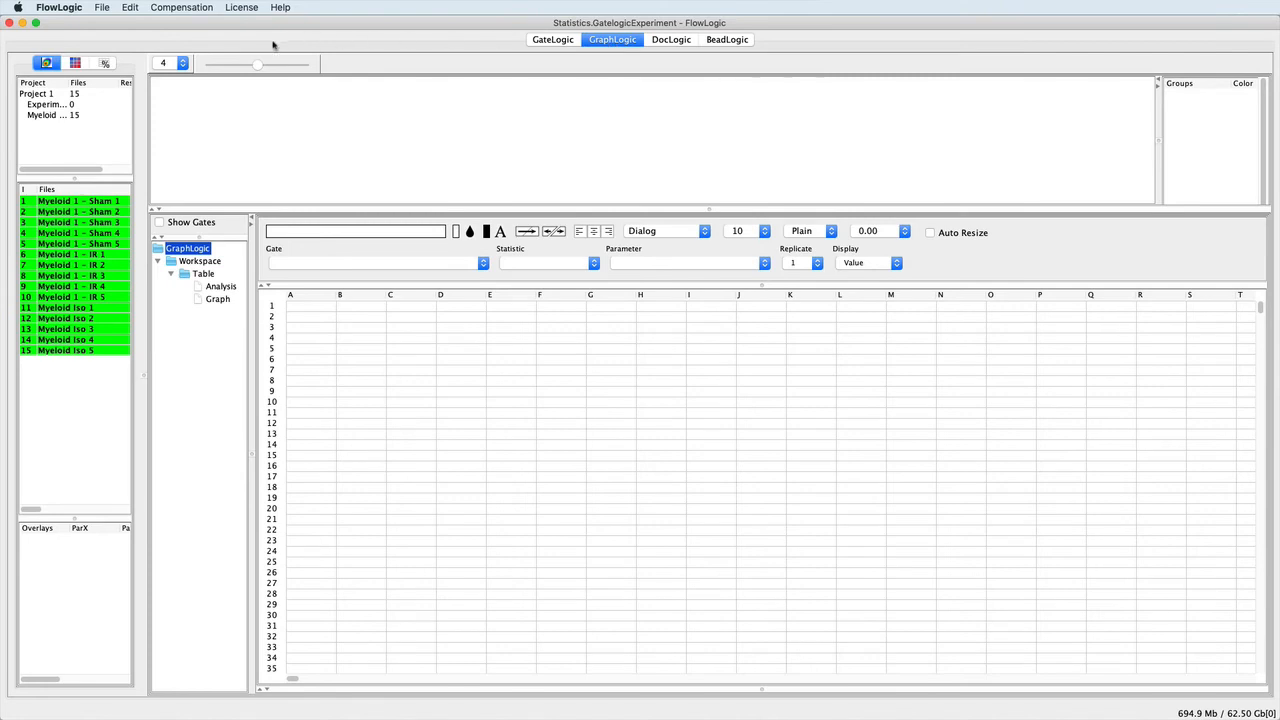
left_click(106, 63)
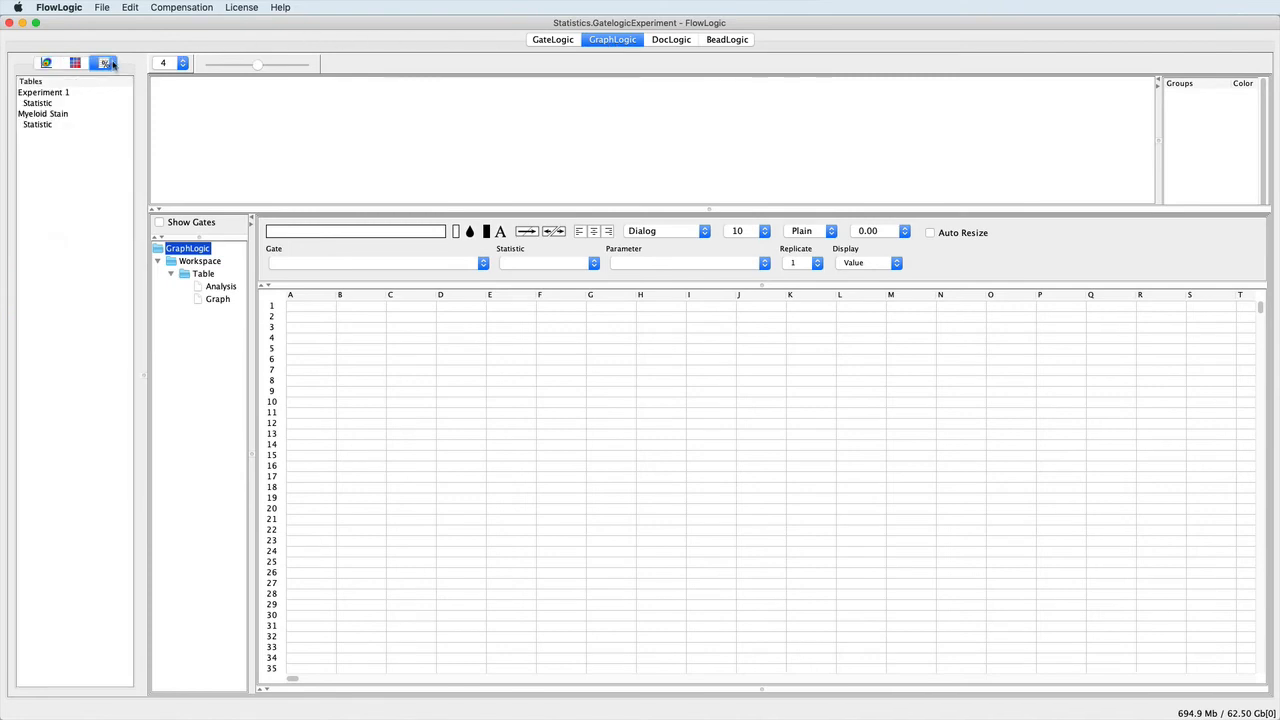
left_click(46, 125)
left_click_drag(46, 125, 294, 337)
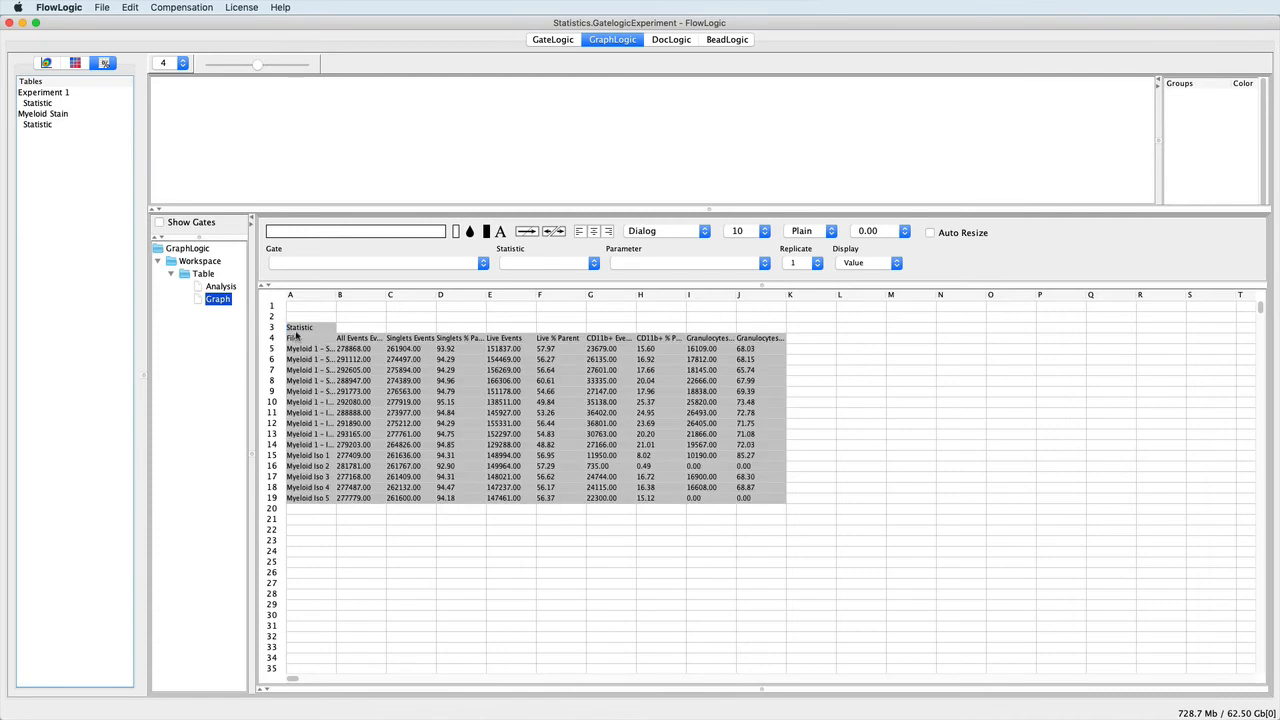
left_click(930, 232)
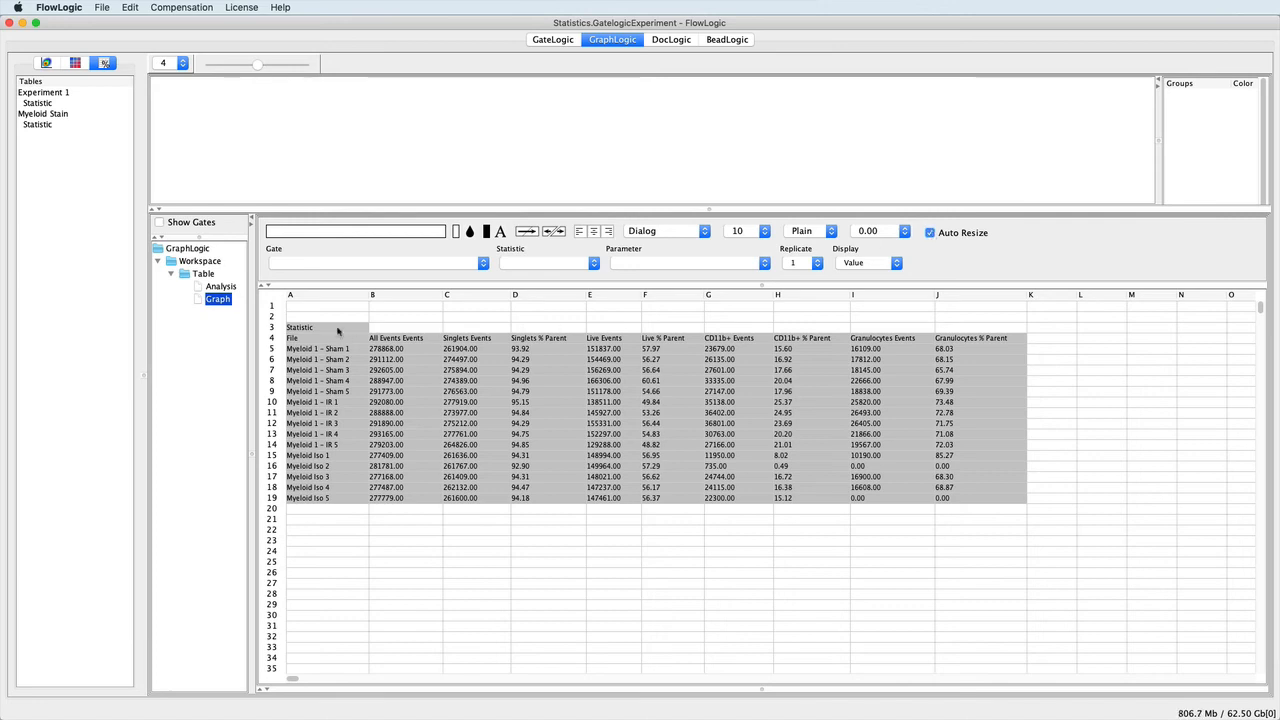
Copy the file names and All Events columns, A3:B19, and paste them into the spreadsheet starting at cell A22.
left_click_drag(333, 329, 404, 500)
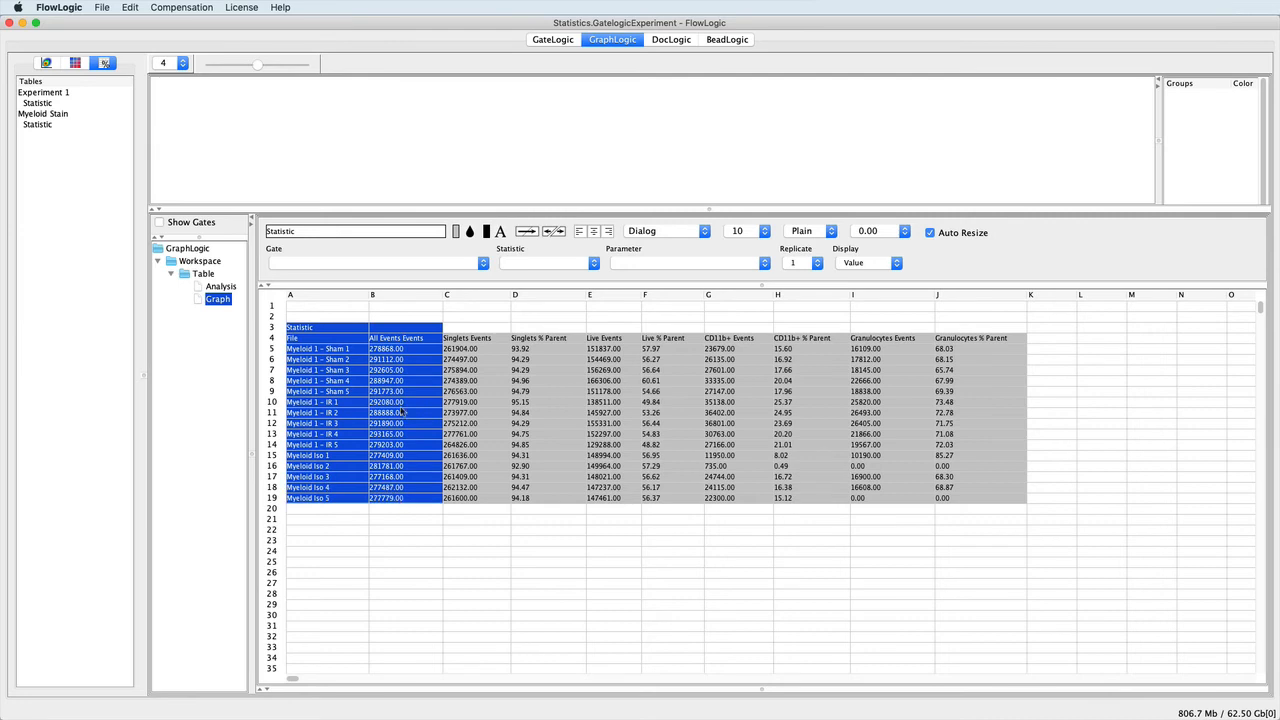
right_click(400, 362)
left_click(413, 390)
left_click(321, 533)
right_click(321, 533)
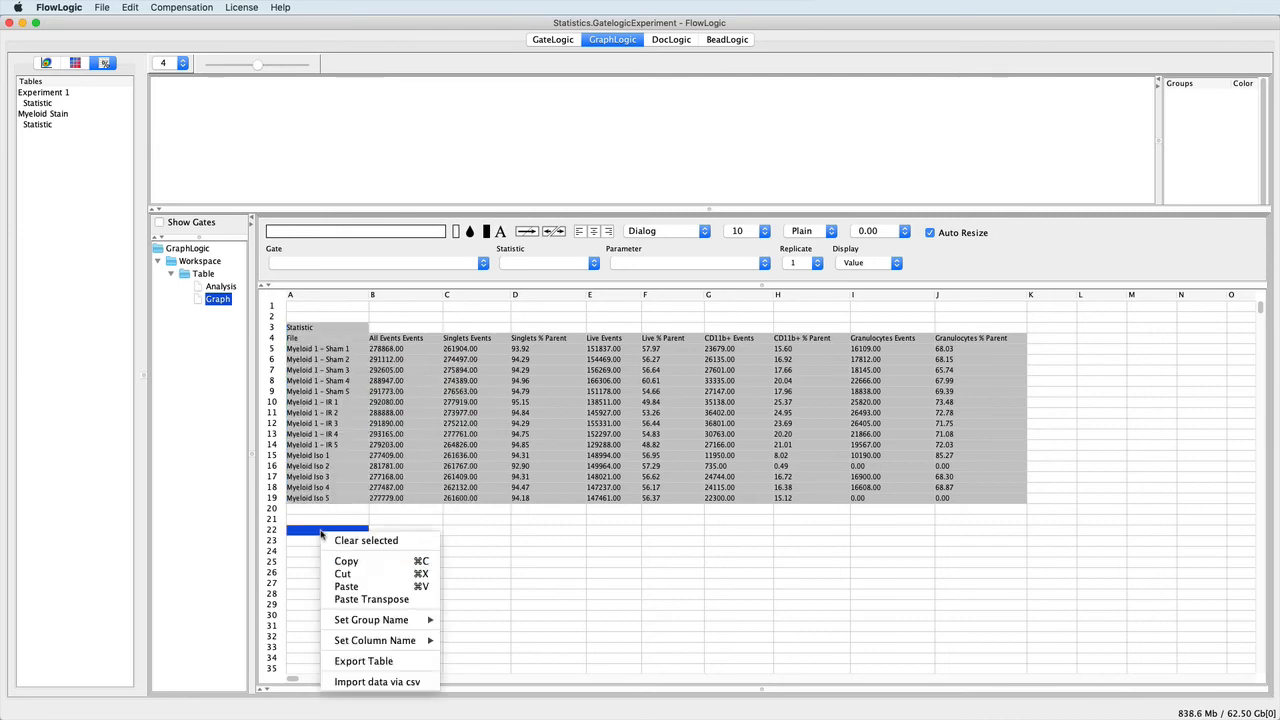
left_click(351, 589)
scroll(351, 589, "down", 5)
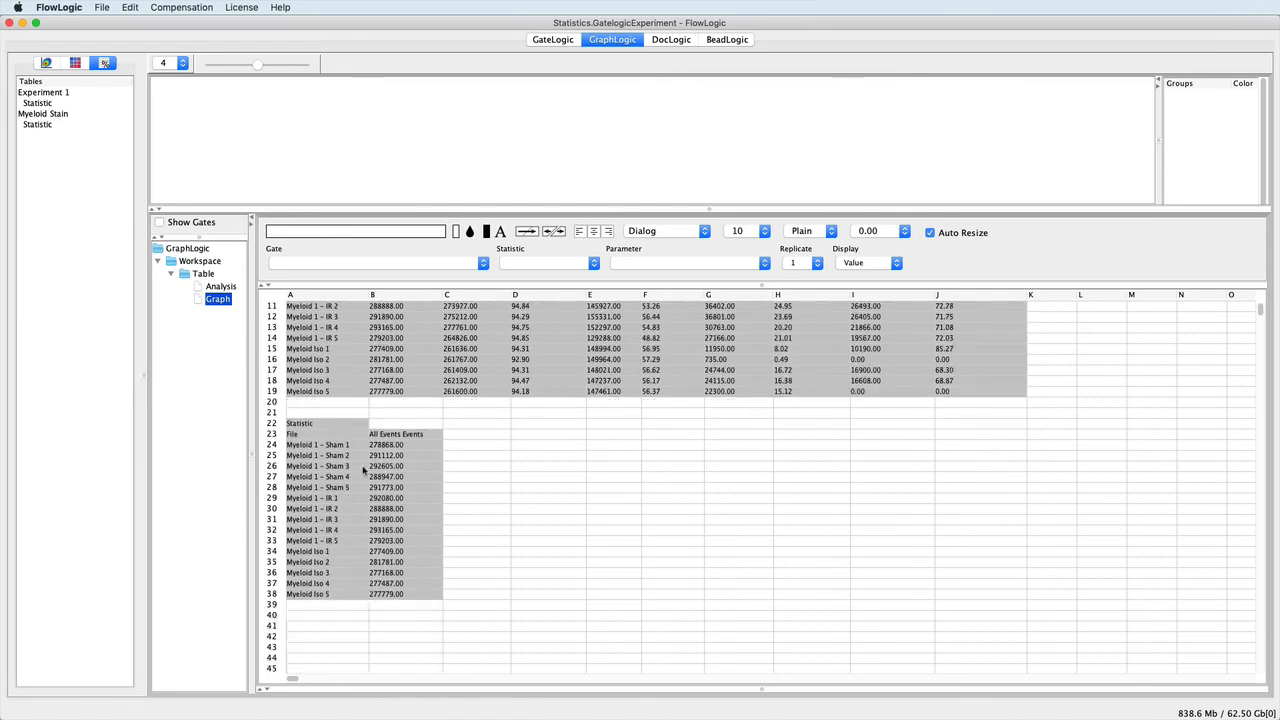
Assign the pasted block A22:B38 to the Table item in the GraphLogic workspace.
left_click_drag(318, 430, 401, 593)
left_click_drag(343, 483, 216, 278)
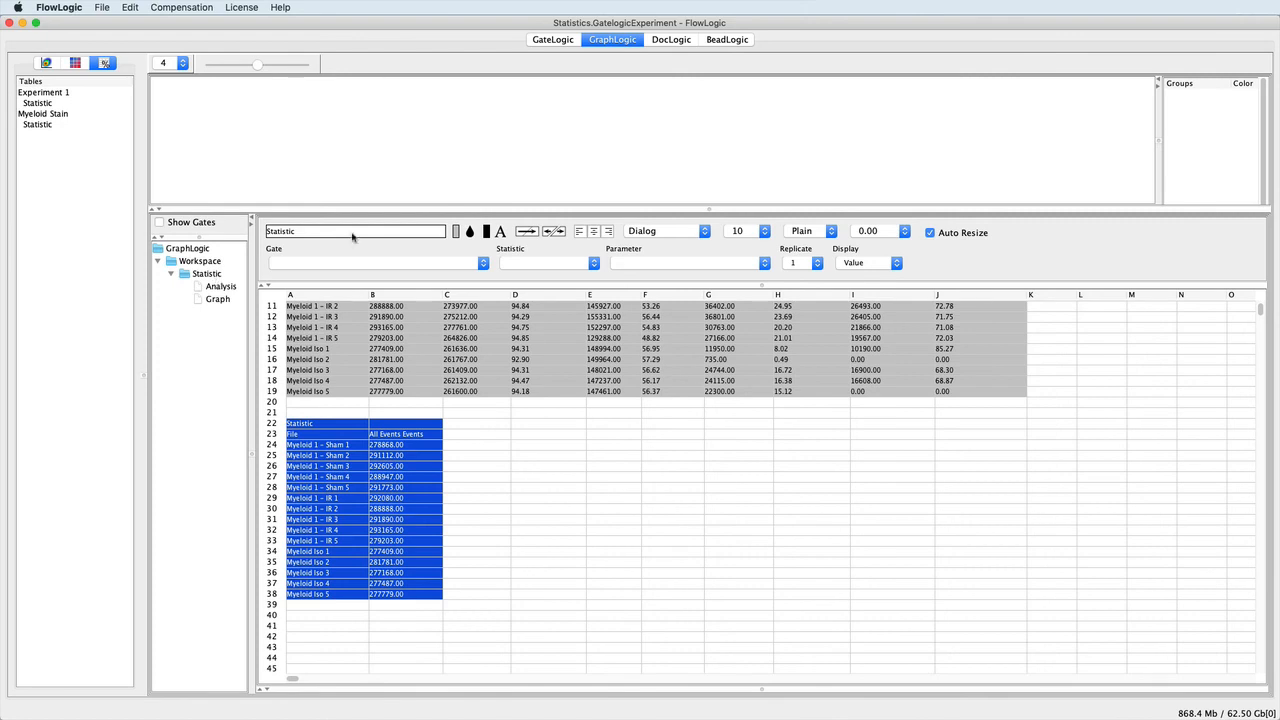
Place the workspace's Statistic table on the DocLogic page near its upper-left corner and enlarge it to show full file names and values.
left_click(687, 43)
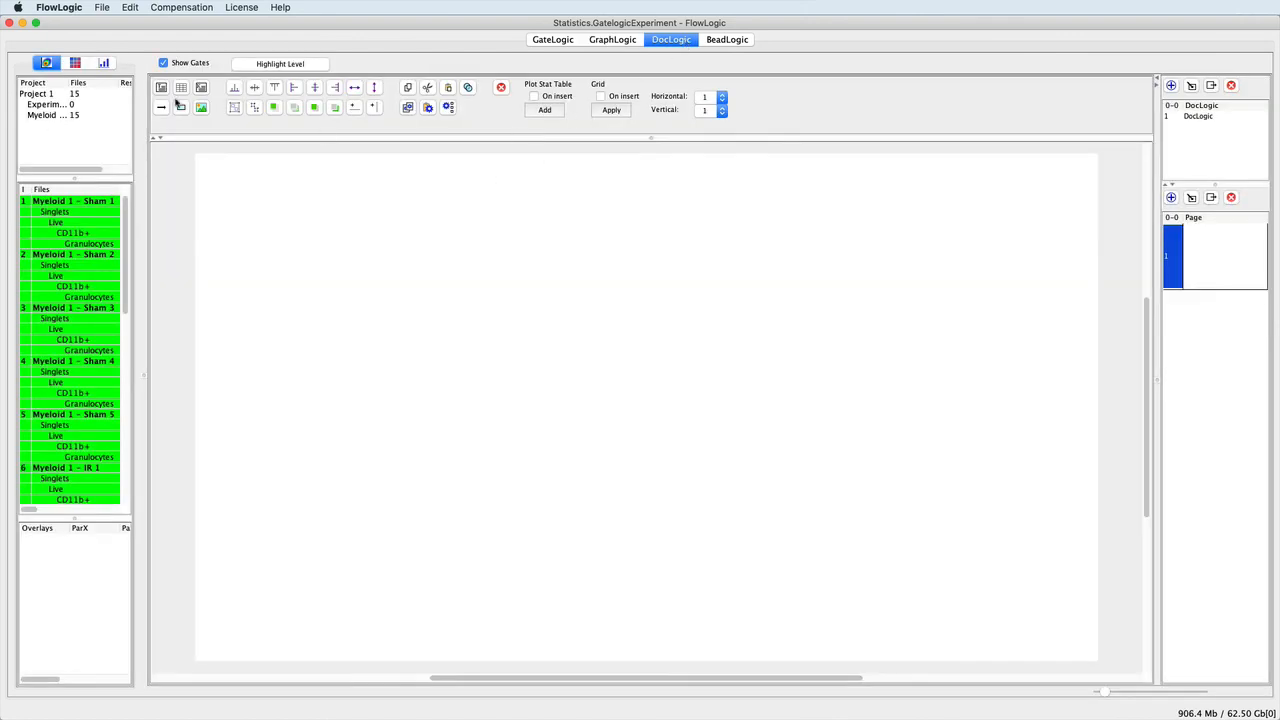
left_click(104, 63)
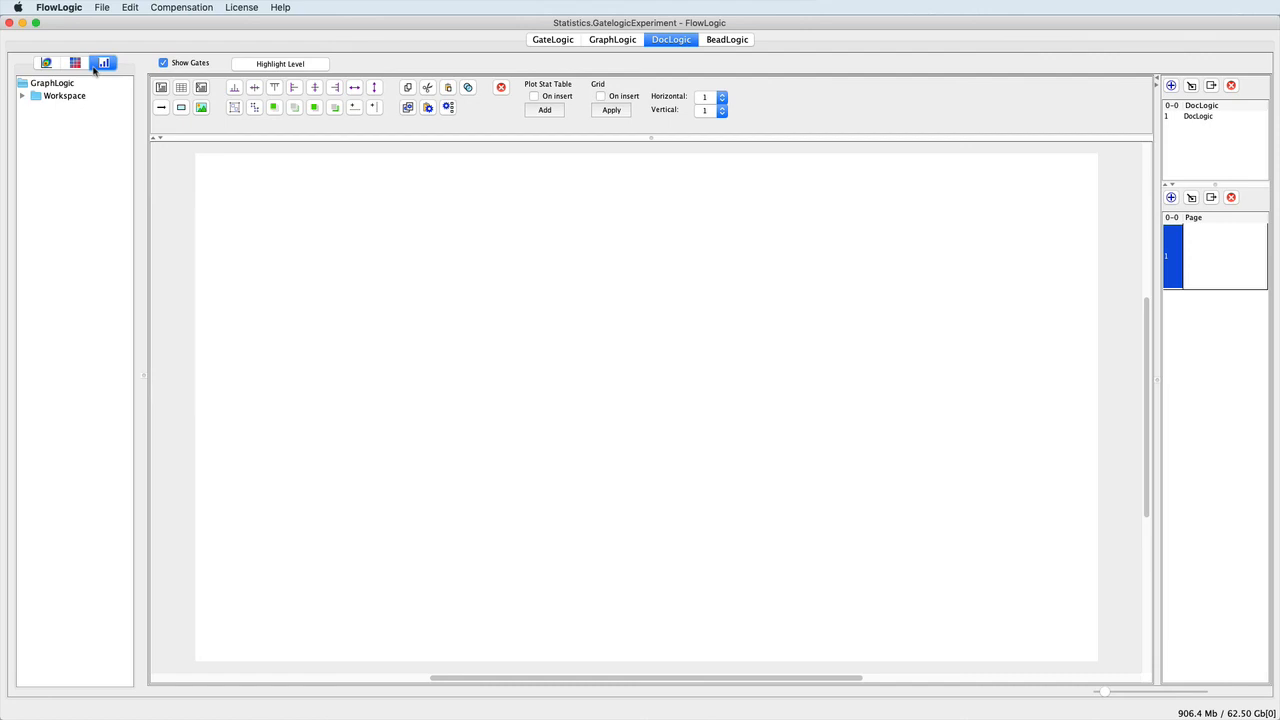
left_click(22, 96)
left_click_drag(52, 108, 229, 183)
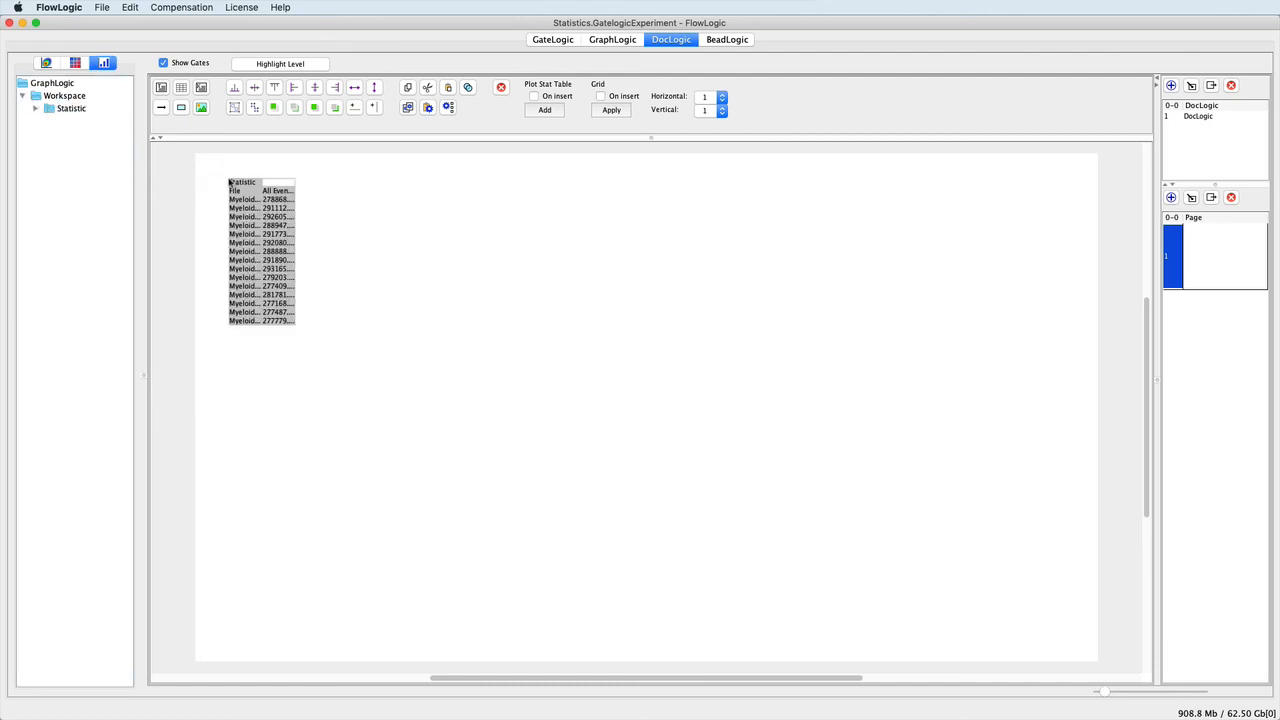
left_click(236, 184)
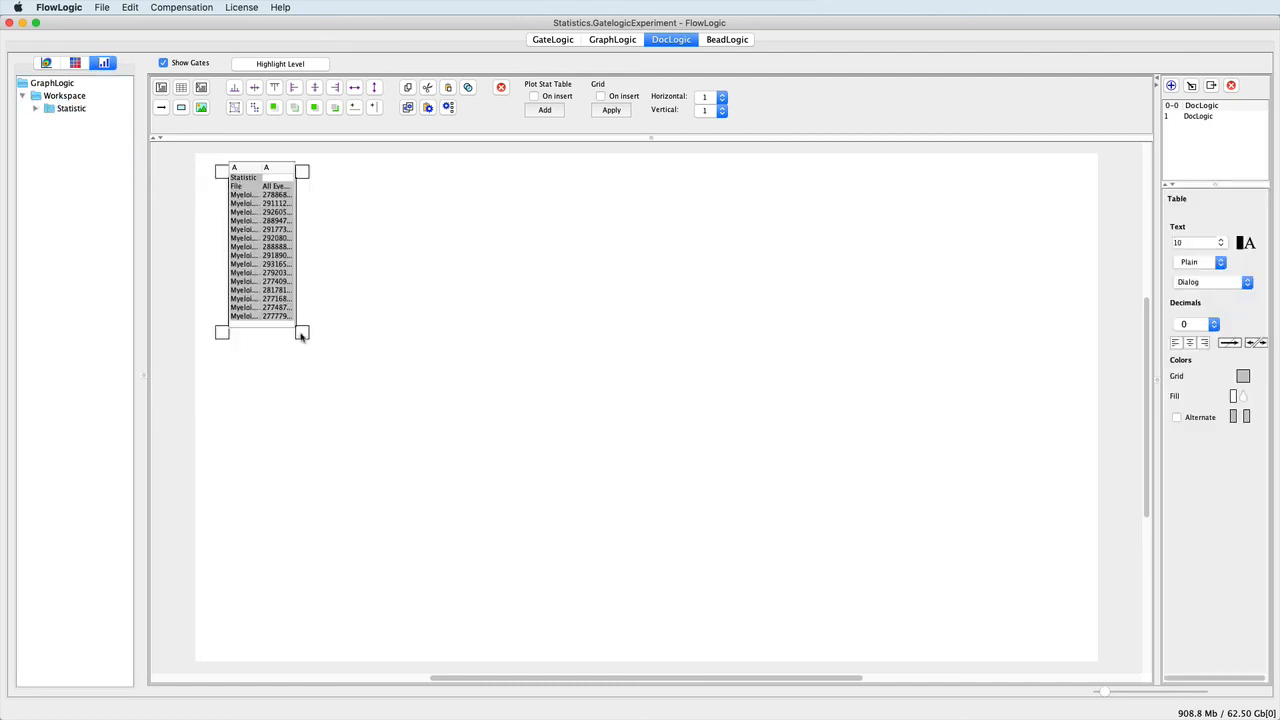
left_click_drag(302, 333, 408, 488)
left_click(480, 462)
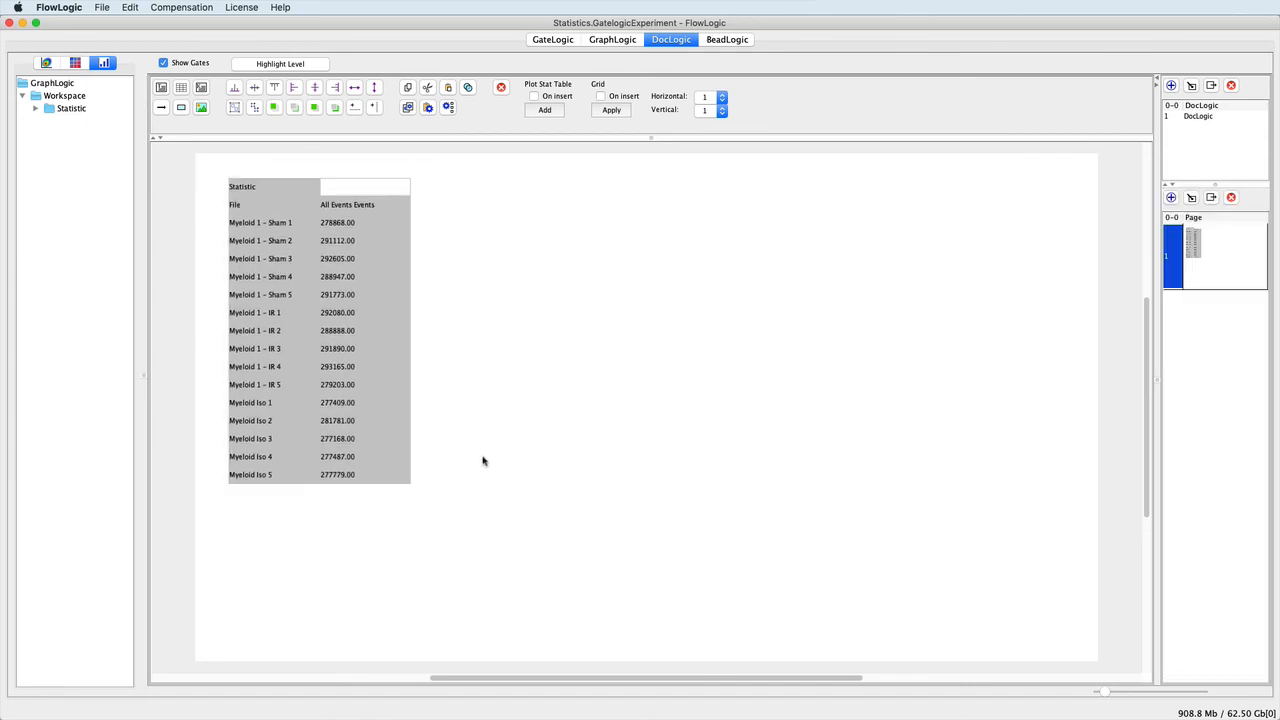